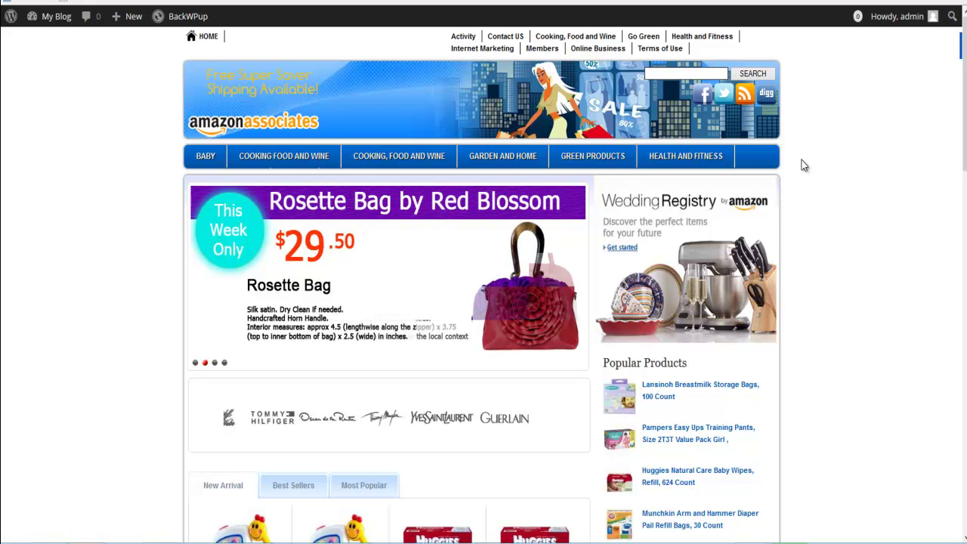
- Look through the storefront home page, including the product listings, the Shop by Categories section and the sidebar categories
scroll(804, 167, down, 5)
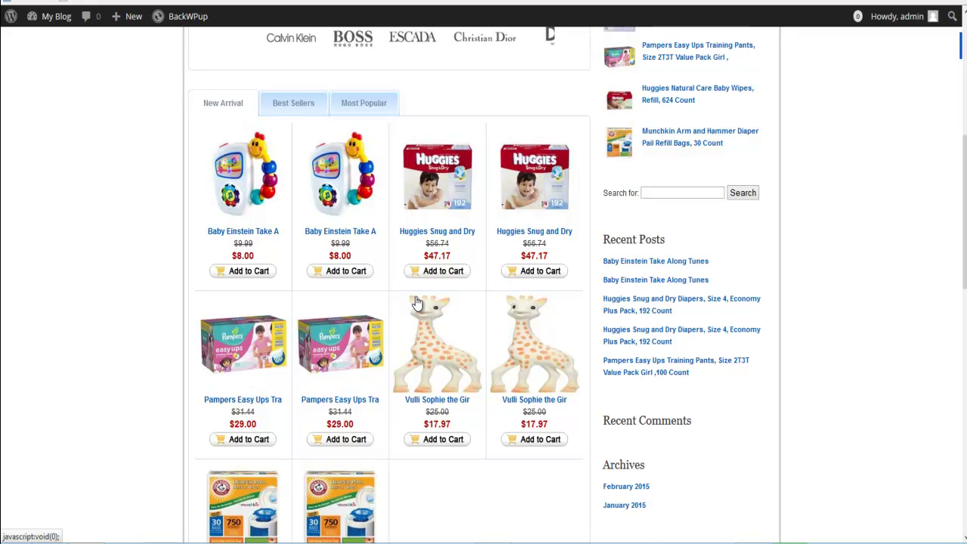
scroll(431, 298, down, 2)
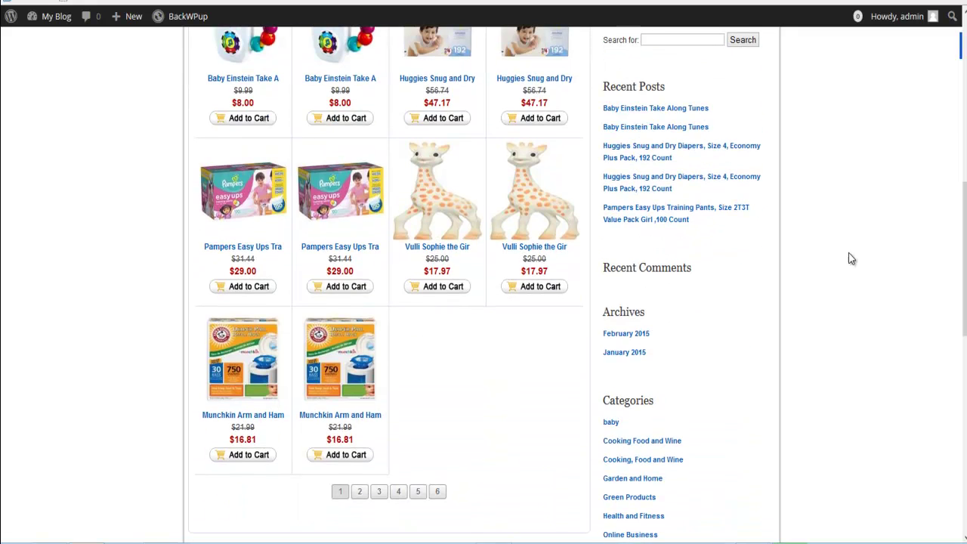
scroll(849, 253, up, 3)
scroll(850, 258, up, 3)
scroll(849, 258, down, 6)
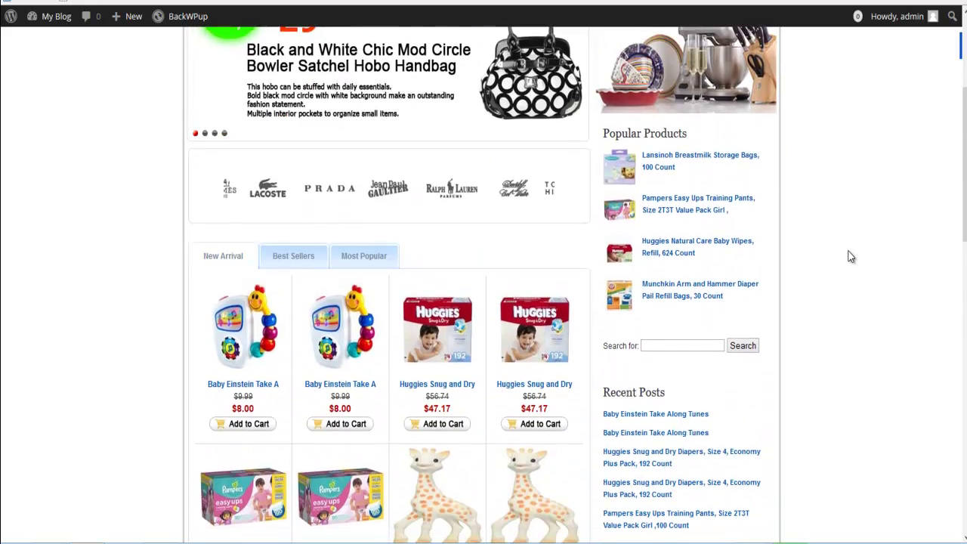
scroll(848, 256, down, 1)
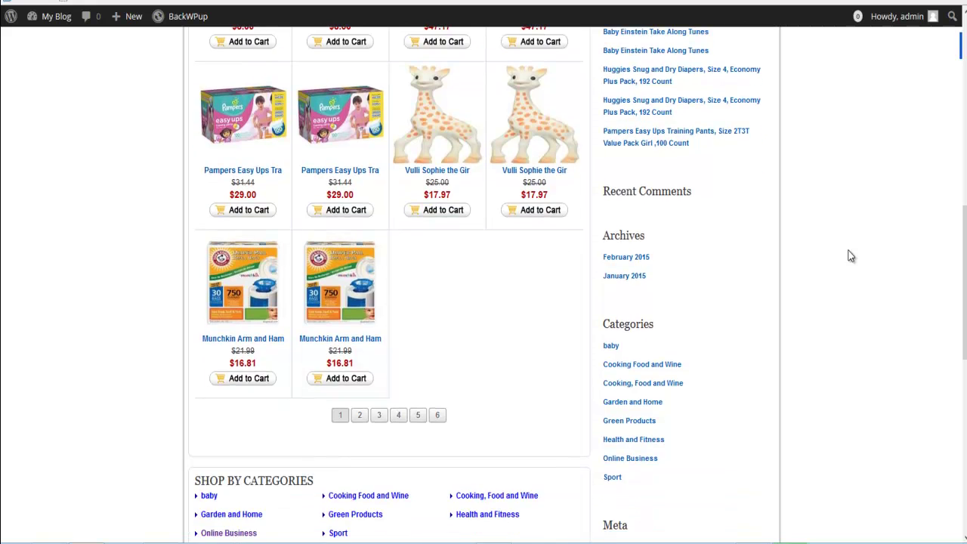
scroll(850, 256, down, 1)
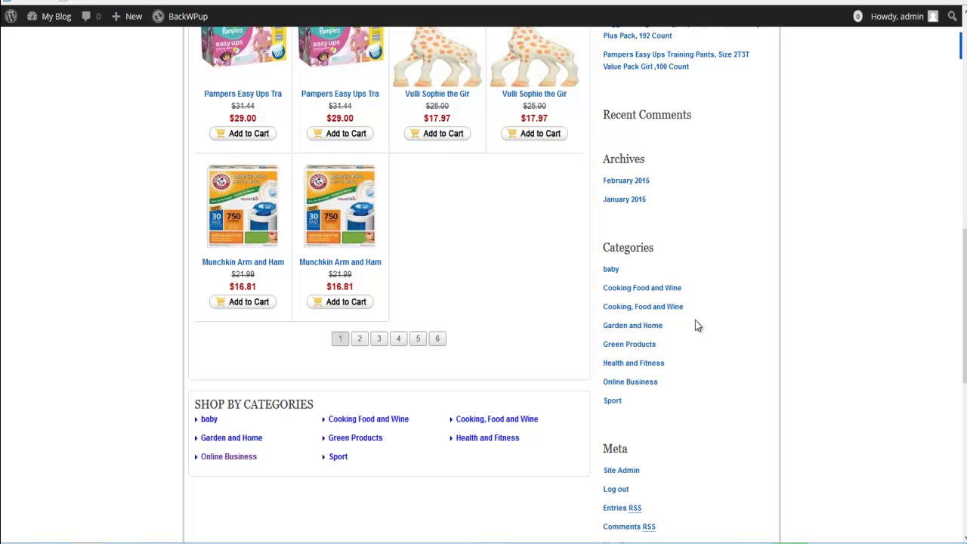
scroll(710, 287, up, 1)
scroll(710, 285, down, 1)
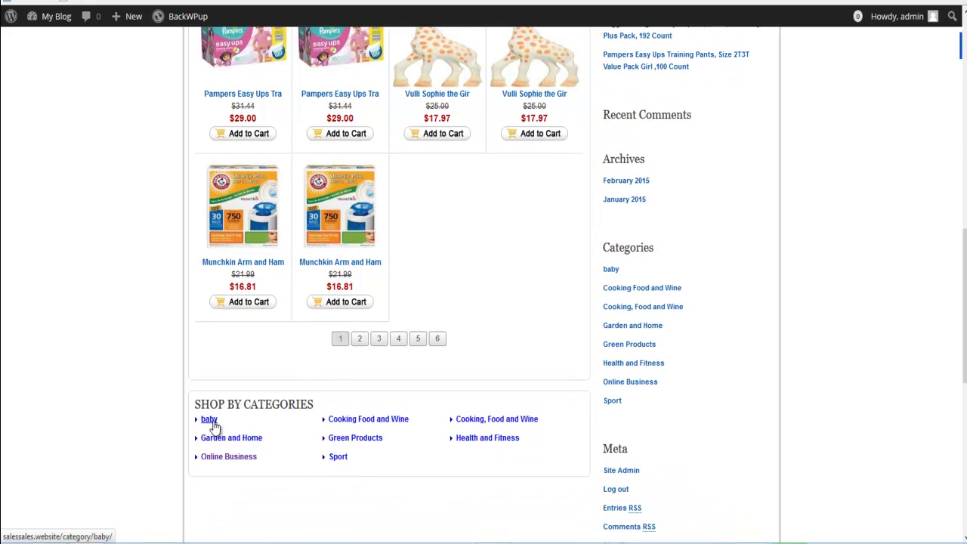
scroll(524, 349, up, 2)
scroll(525, 349, down, 2)
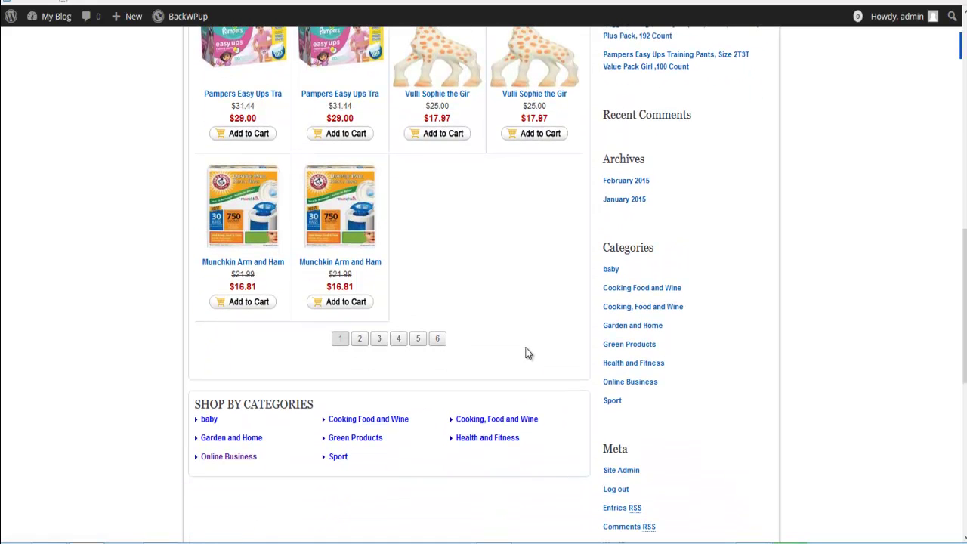
scroll(527, 353, up, 2)
scroll(528, 353, up, 4)
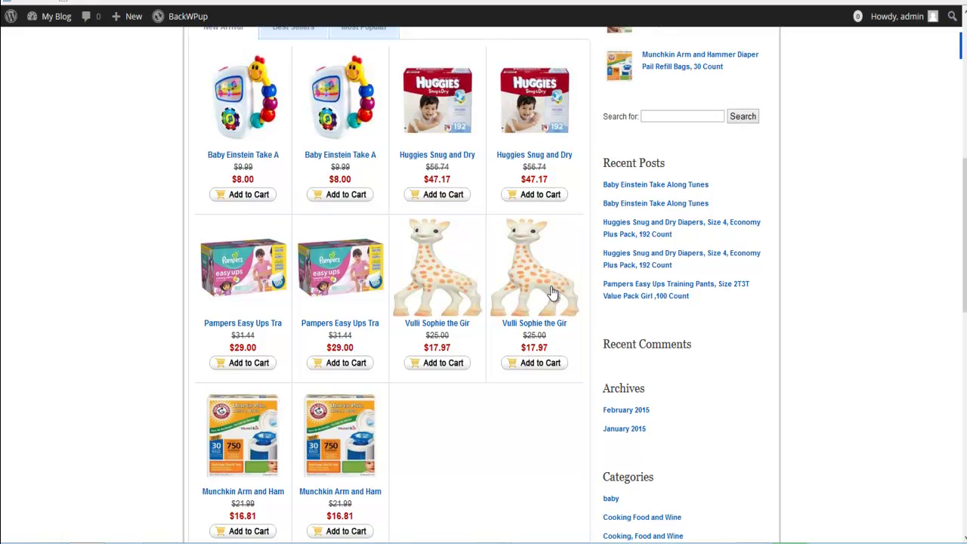
scroll(593, 282, up, 2)
scroll(594, 283, up, 4)
scroll(594, 283, up, 6)
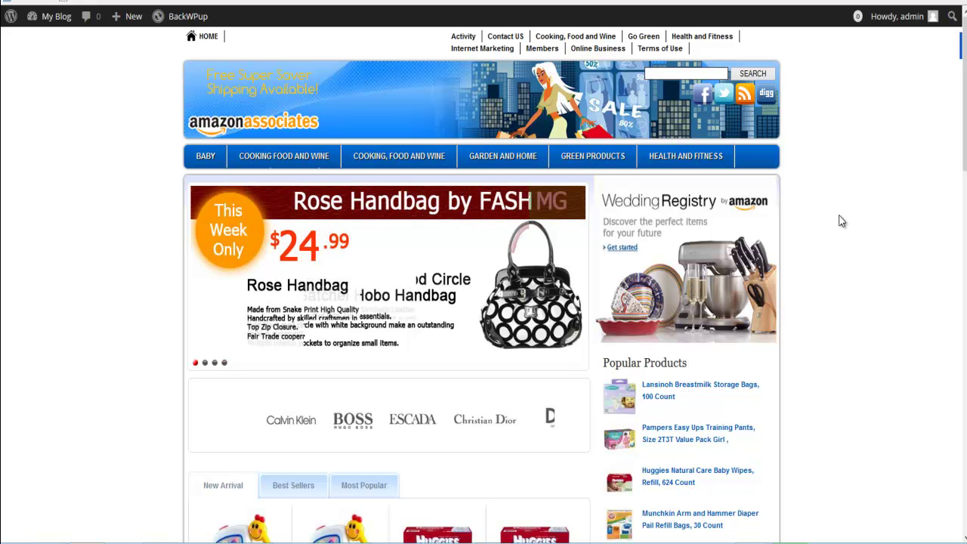
- Open the "Get Paid Taking Surveys At Home!" product from the Online Business category and look over its page
scroll(842, 221, down, 1)
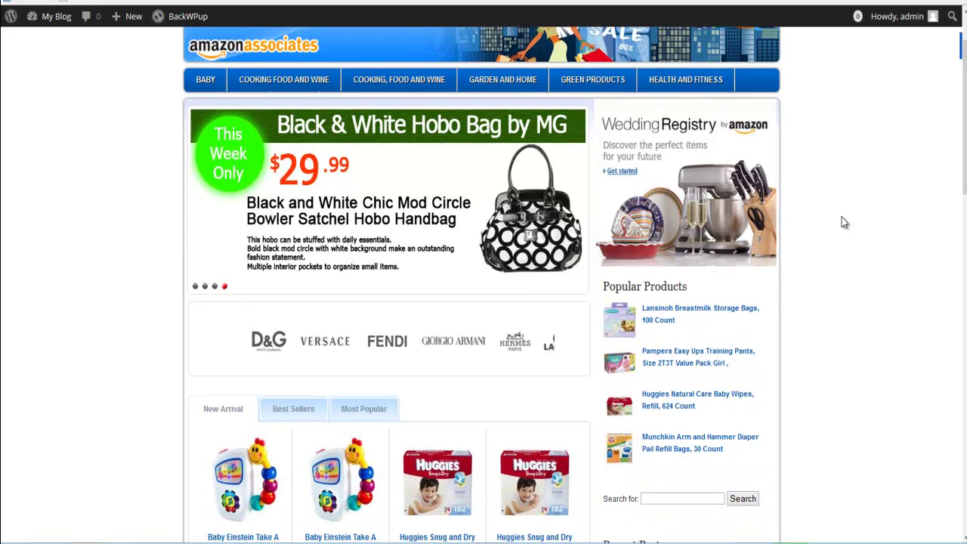
scroll(842, 221, down, 3)
scroll(842, 224, down, 4)
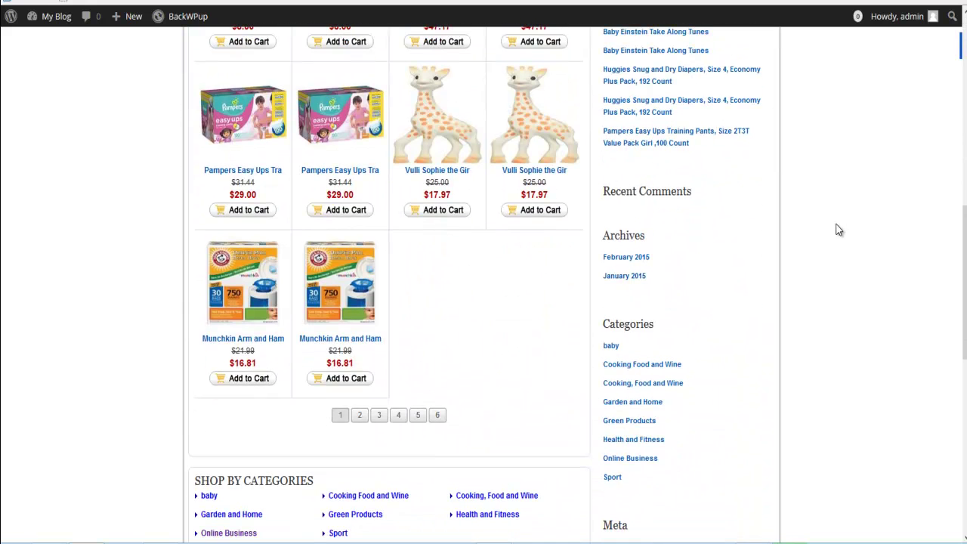
scroll(839, 230, down, 2)
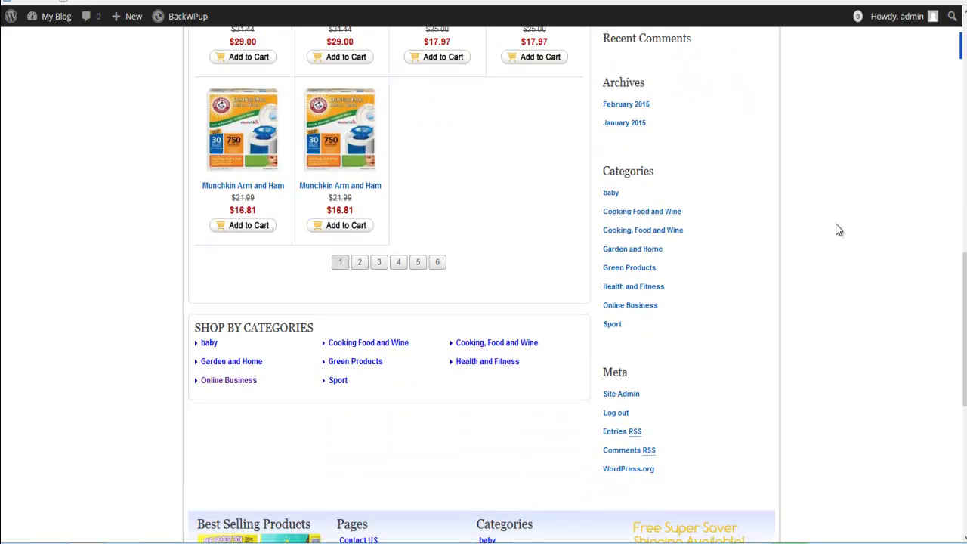
scroll(838, 229, up, 1)
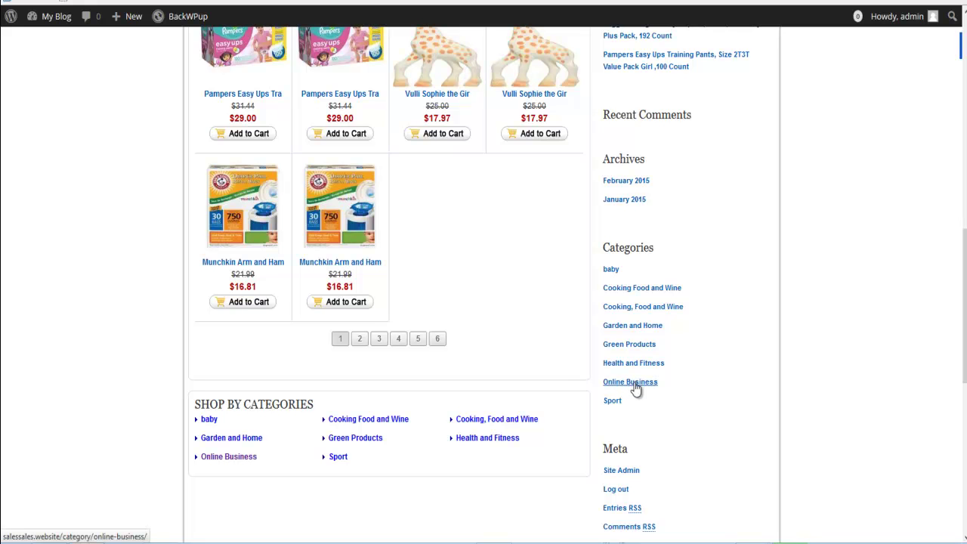
click(634, 383)
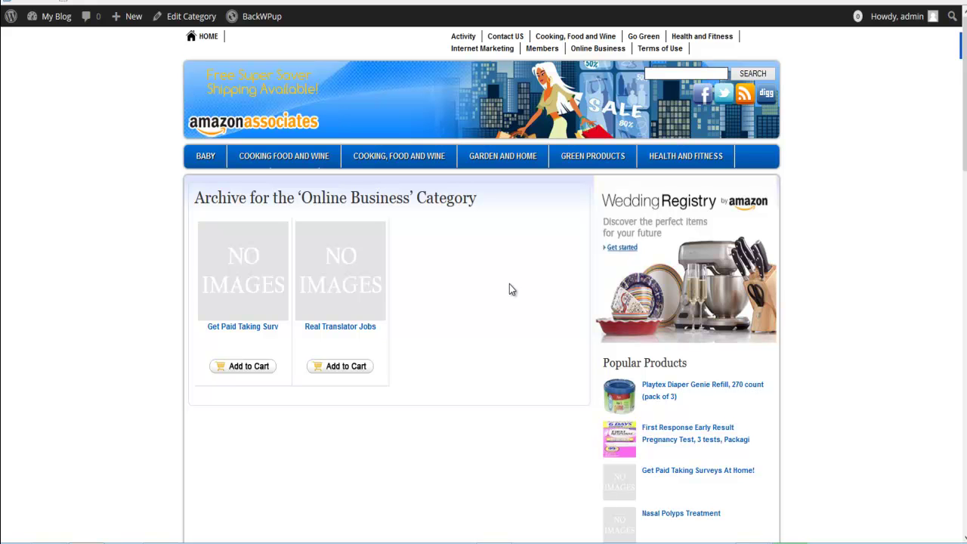
click(268, 333)
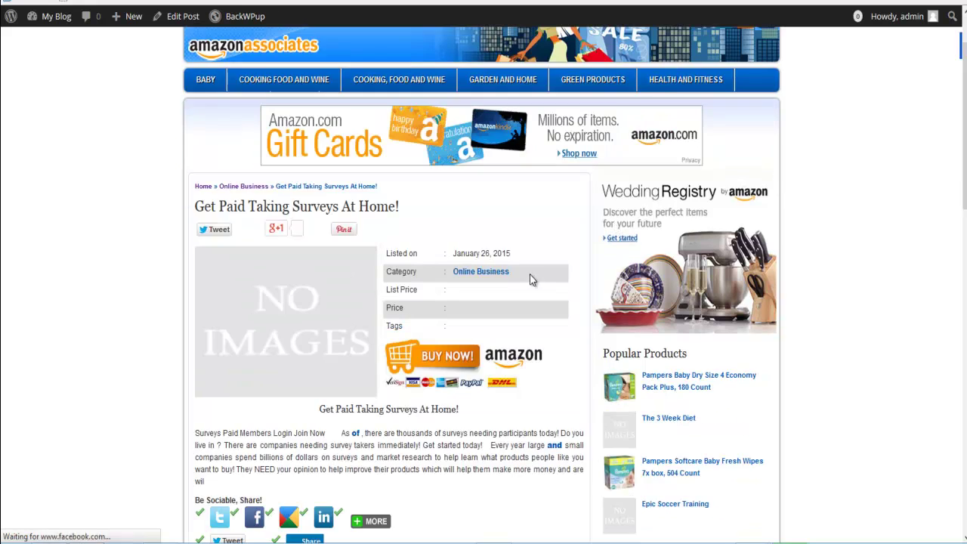
scroll(615, 258, down, 3)
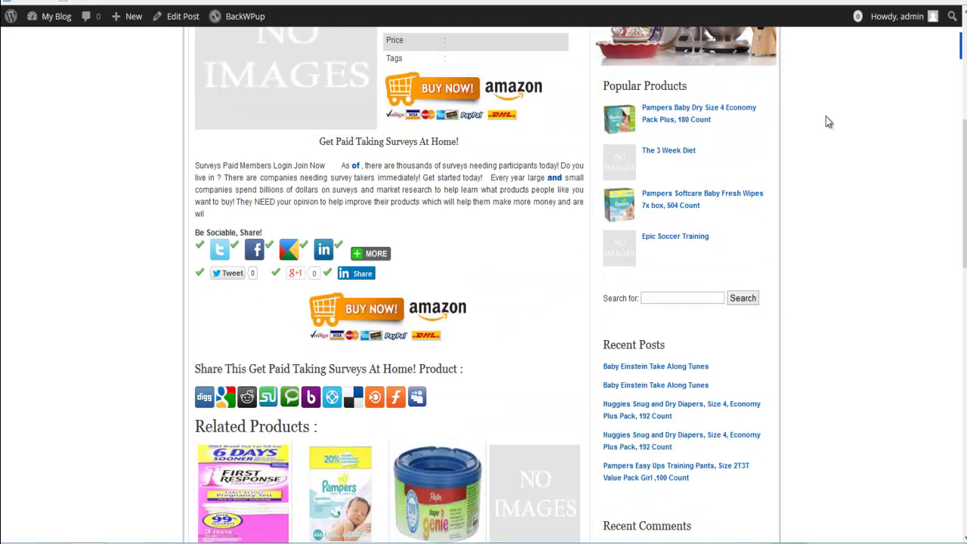
scroll(549, 249, up, 4)
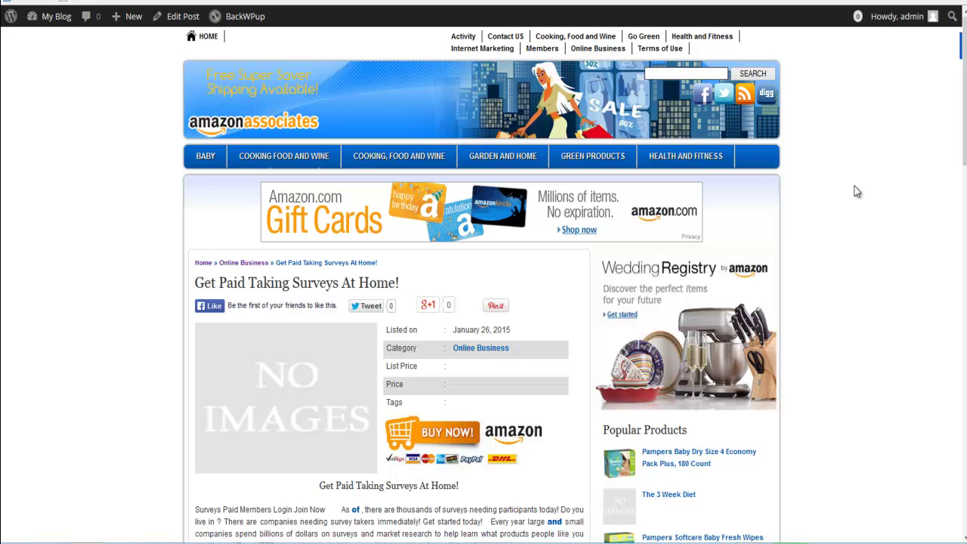
- Go to the WordPress dashboard of My Blog and open the installed plugins page
click(50, 16)
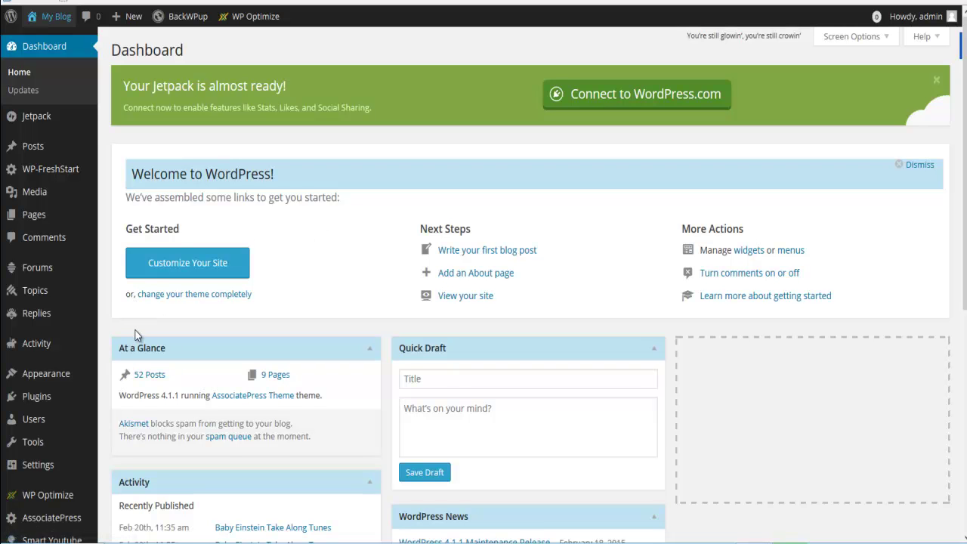
scroll(133, 317, down, 1)
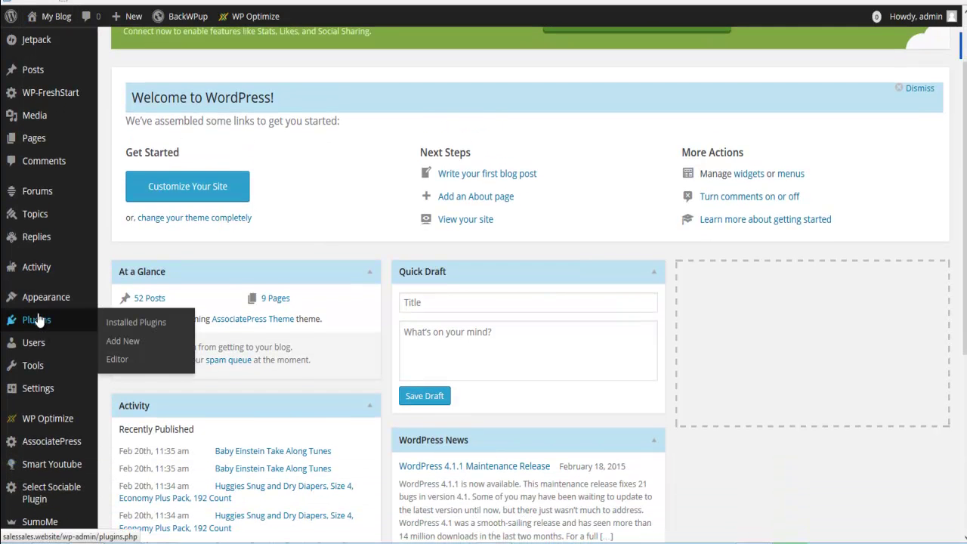
click(36, 321)
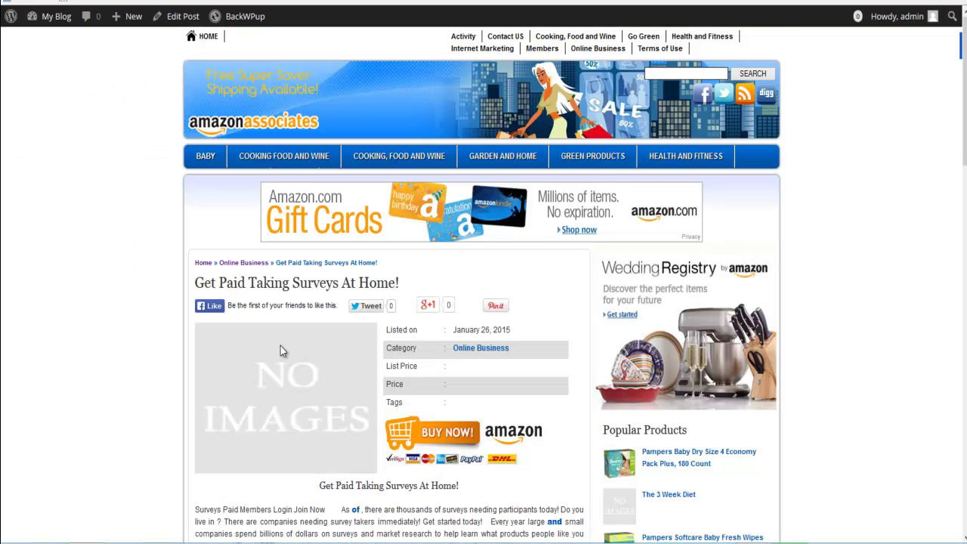
- Review the "Get Paid Taking Surveys At Home!" product page again and return to the site's home page
scroll(492, 324, down, 3)
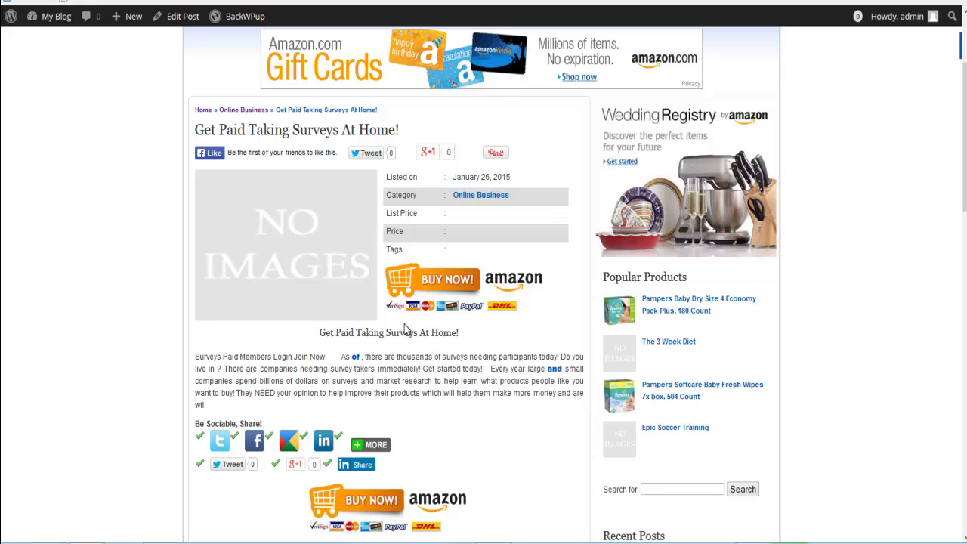
scroll(408, 276, up, 1)
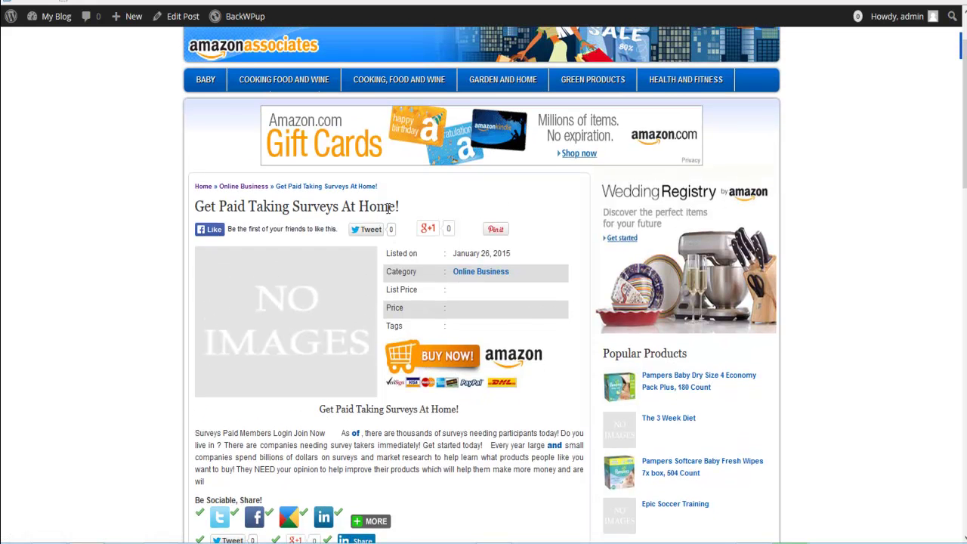
scroll(229, 104, up, 1)
click(206, 38)
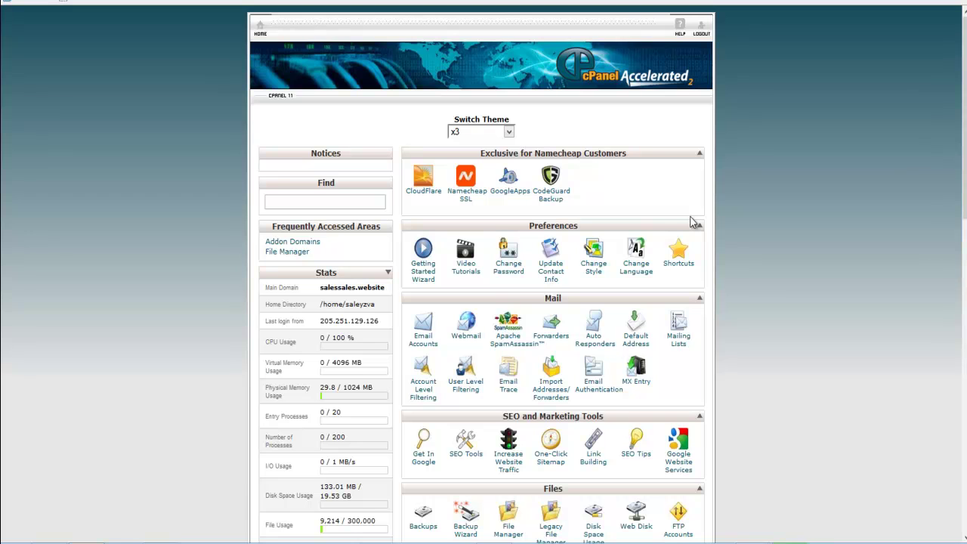
- In cPanel, highlight the main domain name in the stats and open the Addon Domains page
drag(321, 290, 387, 292)
click(362, 295)
scroll(802, 291, down, 2)
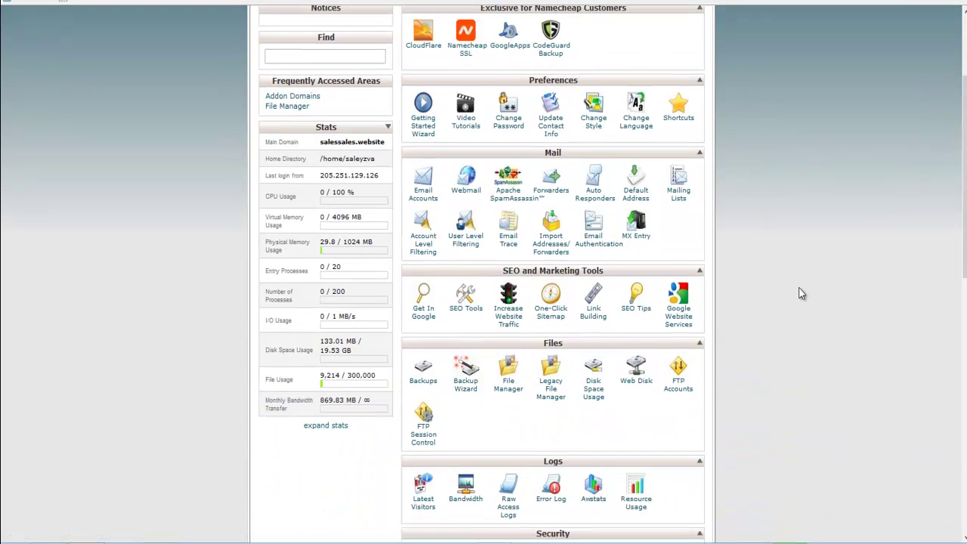
scroll(796, 288, down, 2)
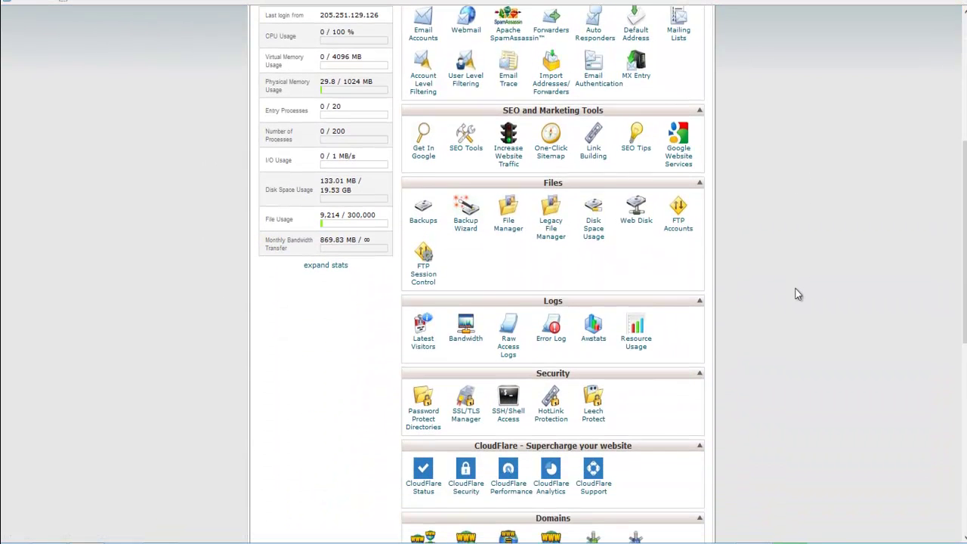
scroll(795, 294, up, 2)
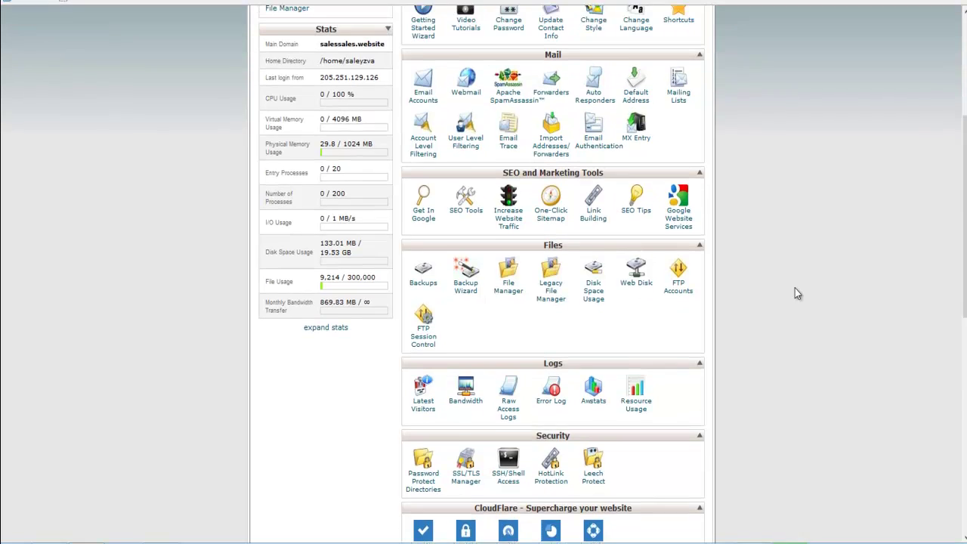
scroll(725, 325, down, 1)
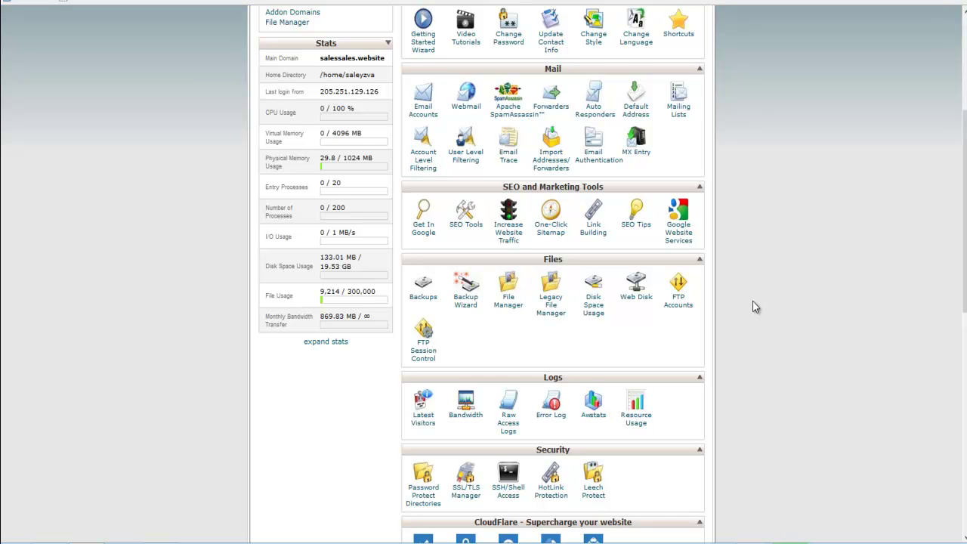
scroll(751, 307, down, 2)
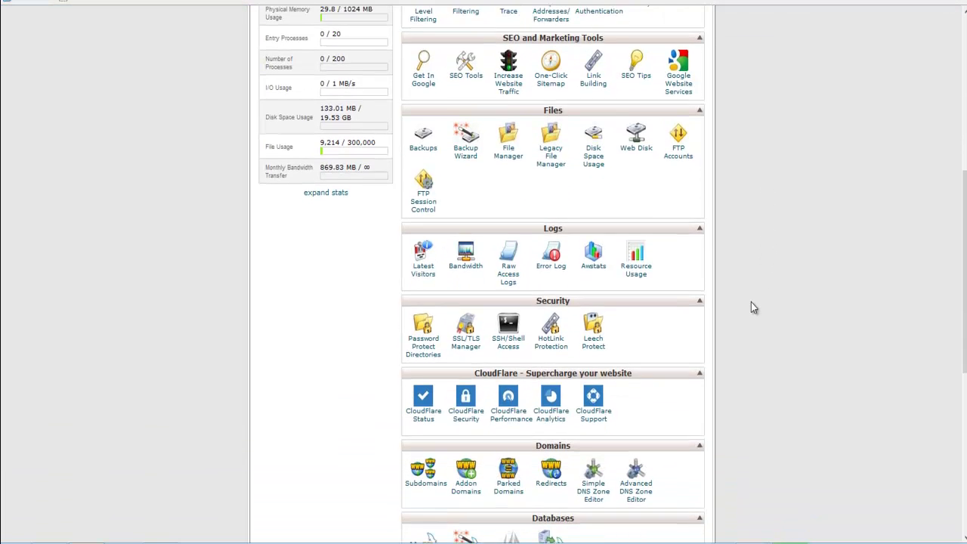
scroll(745, 297, down, 2)
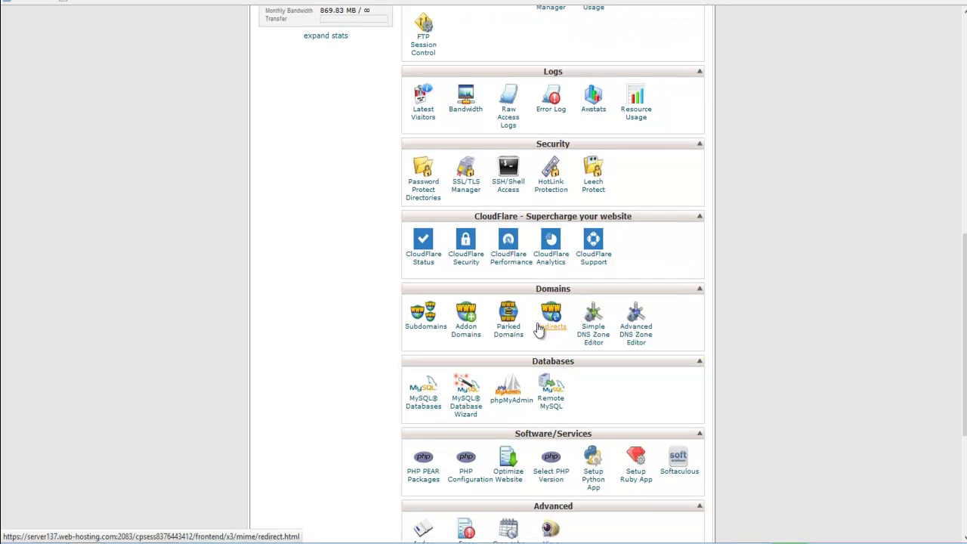
click(463, 340)
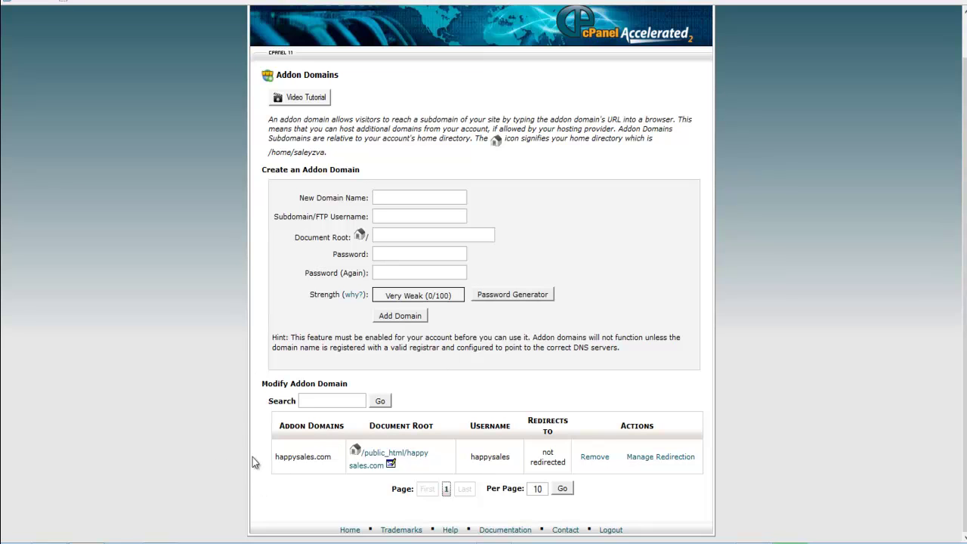
- Examine the addon domain creation form and the existing addon domain entry, and return to the cPanel home page
scroll(308, 464, up, 2)
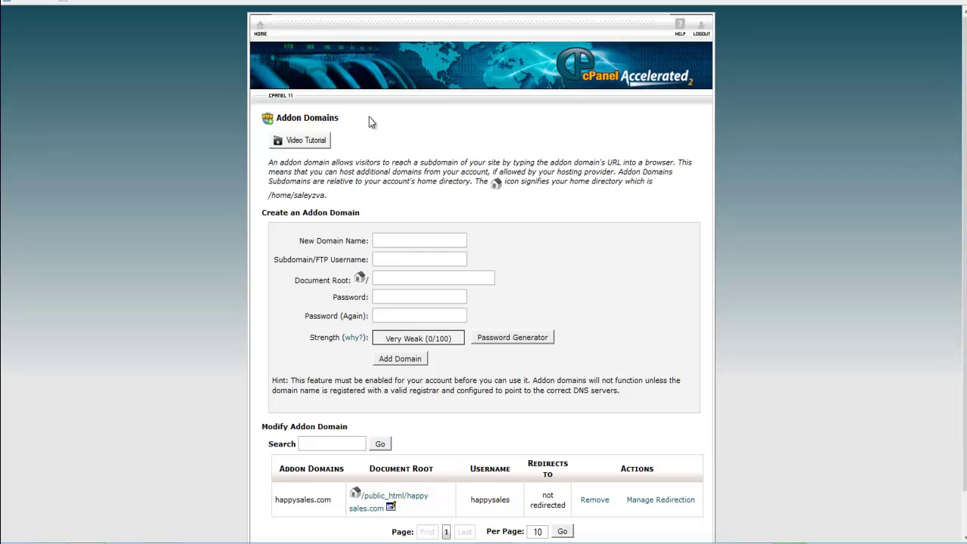
scroll(224, 310, down, 2)
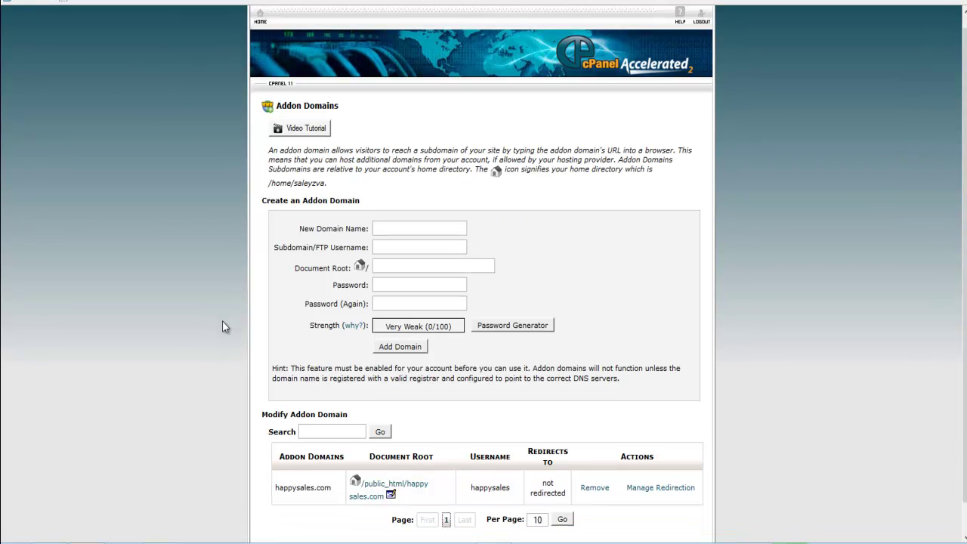
scroll(323, 448, up, 2)
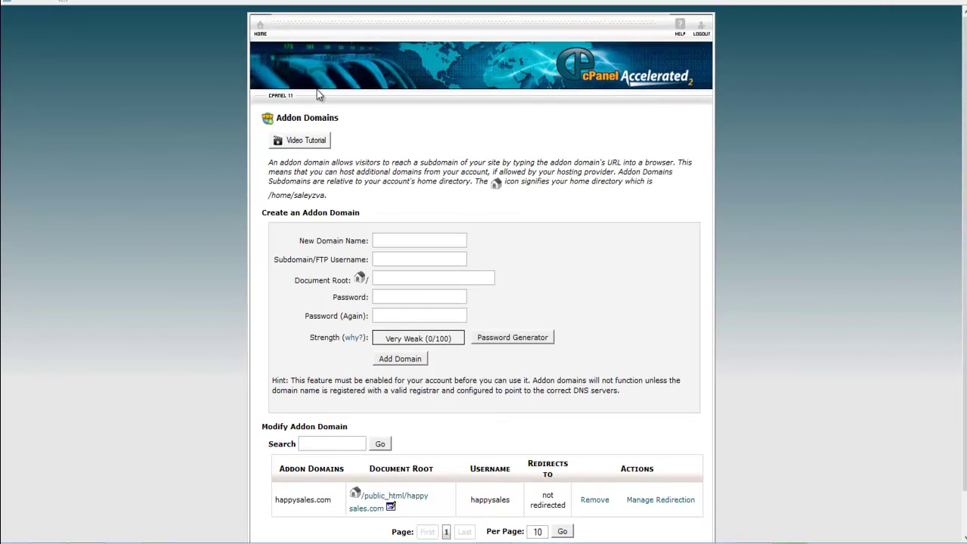
click(260, 30)
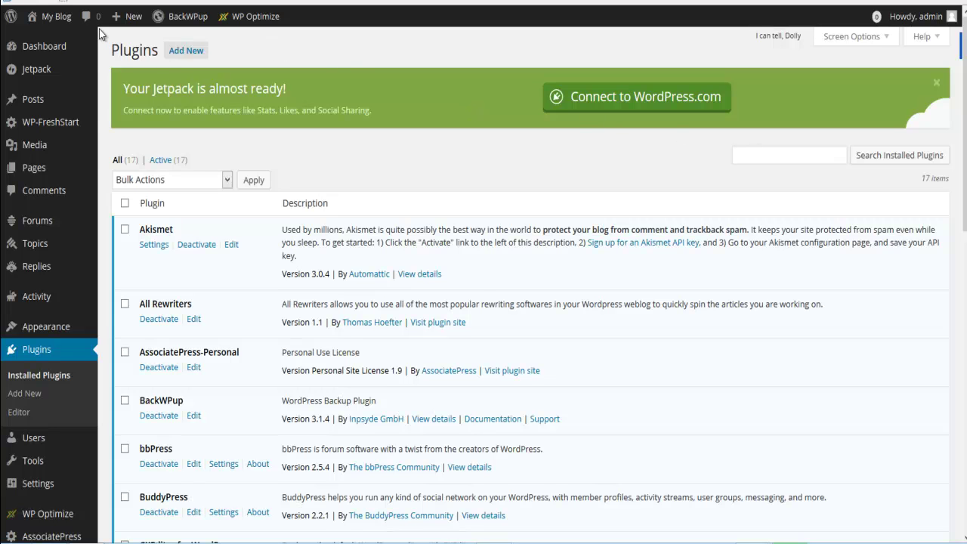
- Open the My Blog storefront in a separate tab and look over its home page
right_click(61, 22)
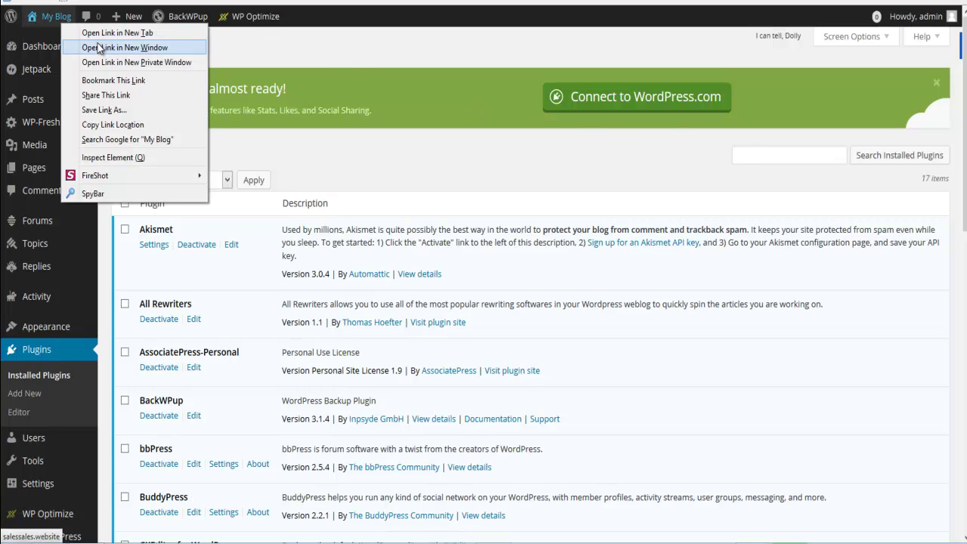
click(96, 33)
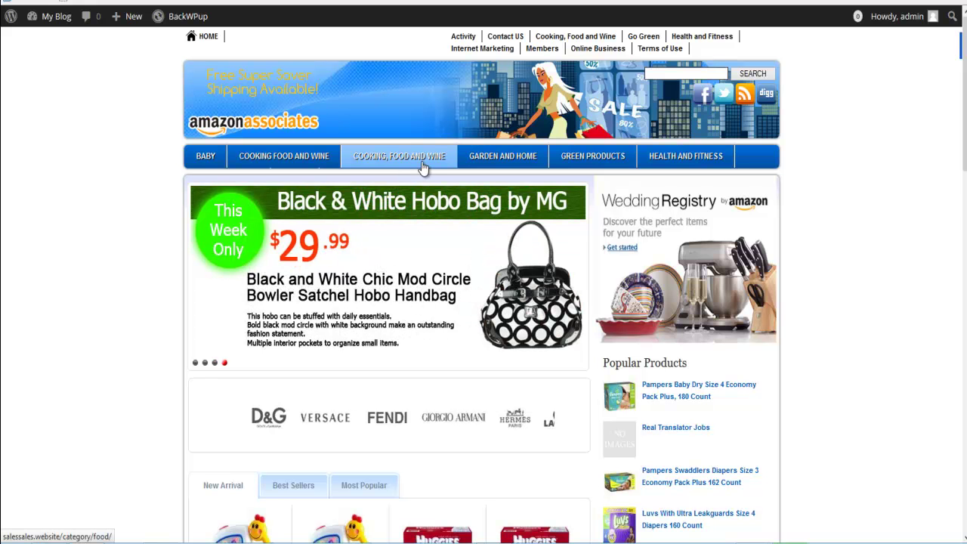
scroll(398, 225, down, 3)
scroll(394, 235, up, 3)
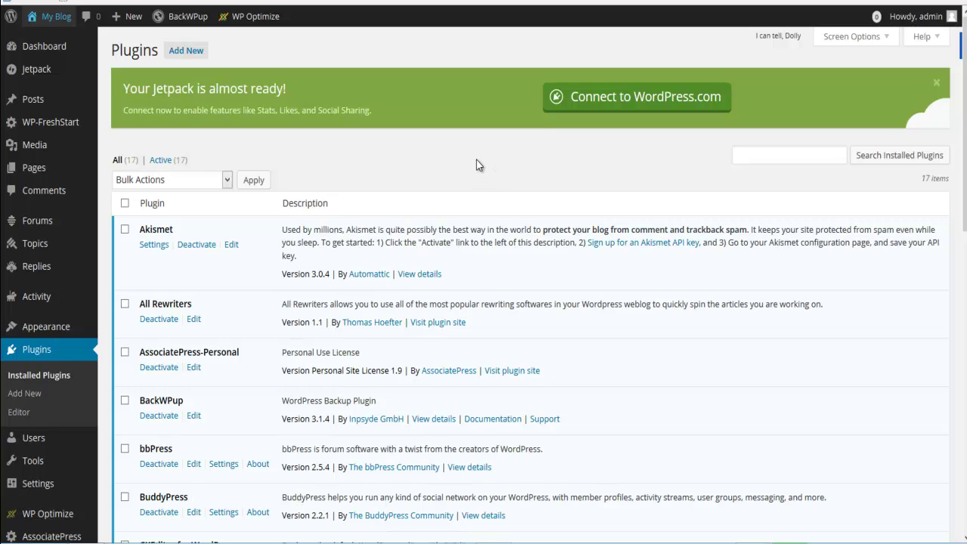
- Upload and install the wp-clone-by-wp-academy.zip plugin on My Blog and activate it
scroll(477, 165, down, 3)
scroll(459, 173, up, 3)
click(186, 51)
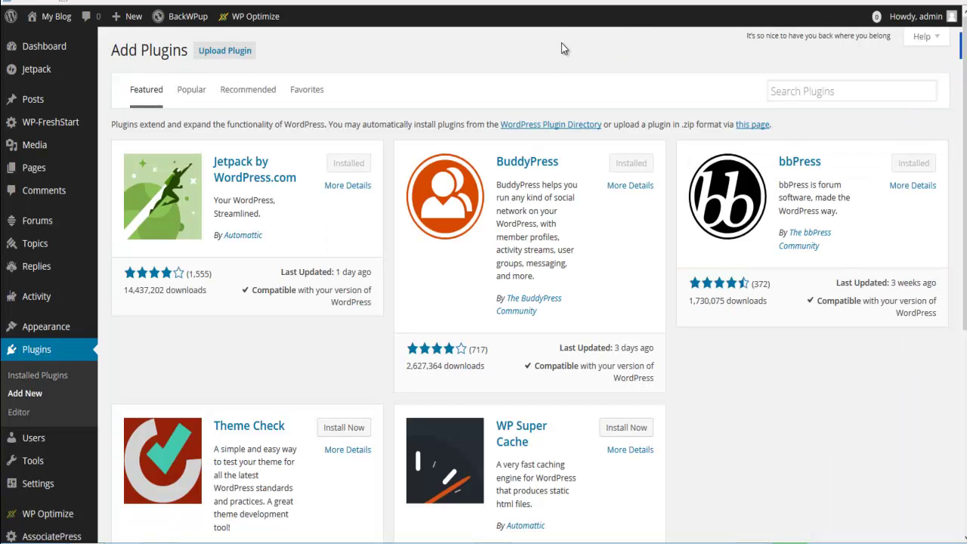
click(224, 50)
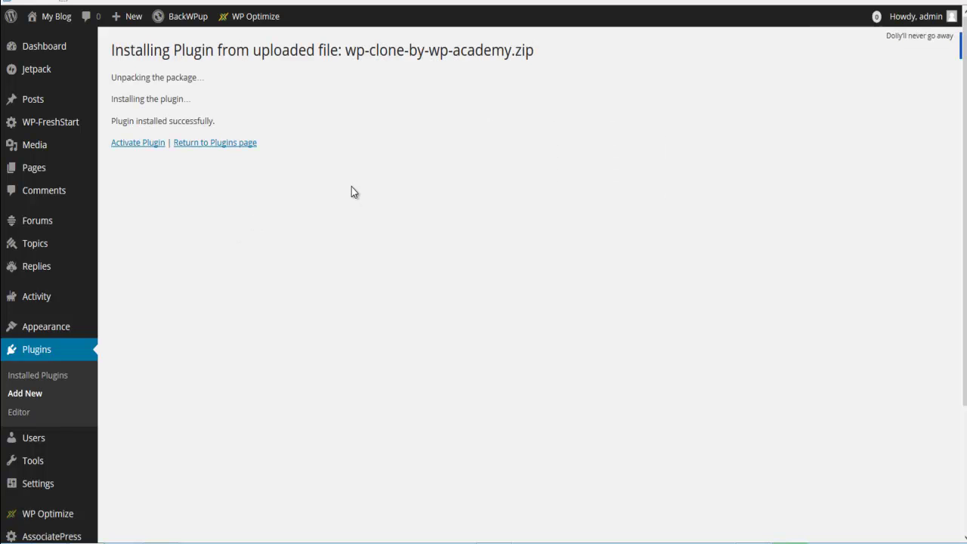
click(147, 145)
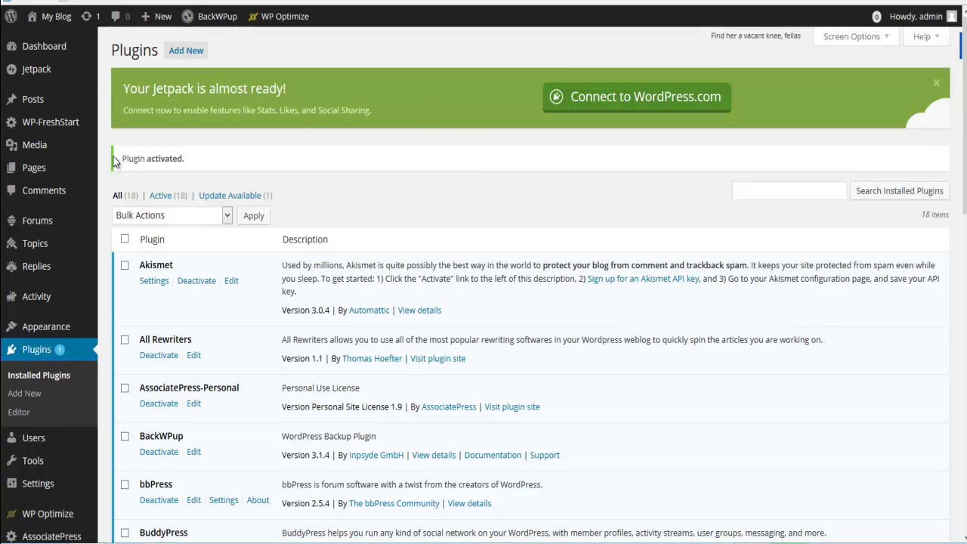
- Open WP Clone on My Blog and create a backup of the site
mouse_move(77, 91)
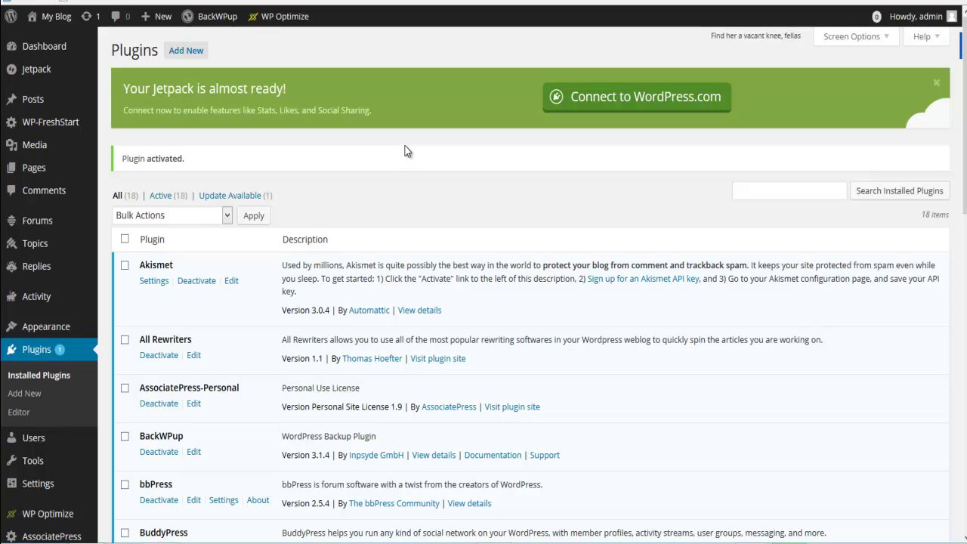
scroll(404, 147, down, 3)
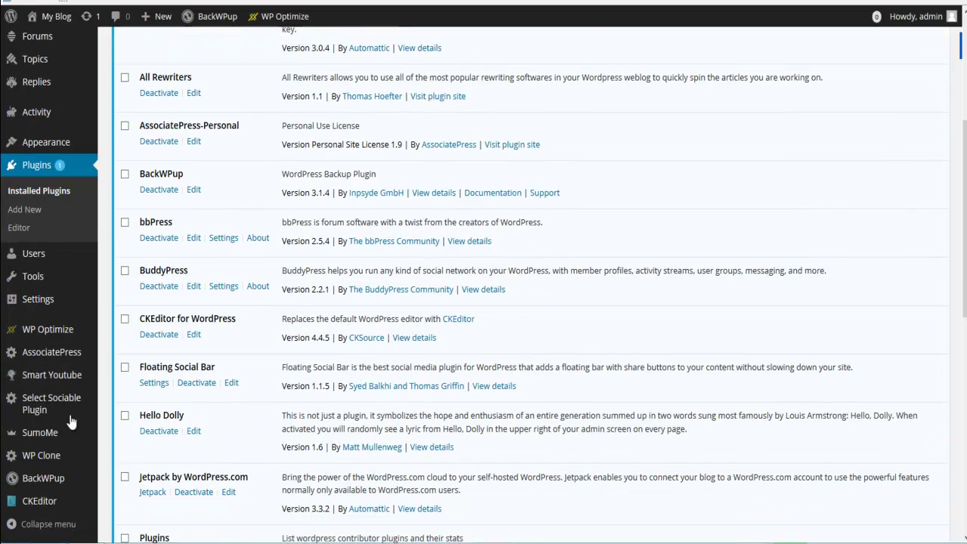
click(45, 456)
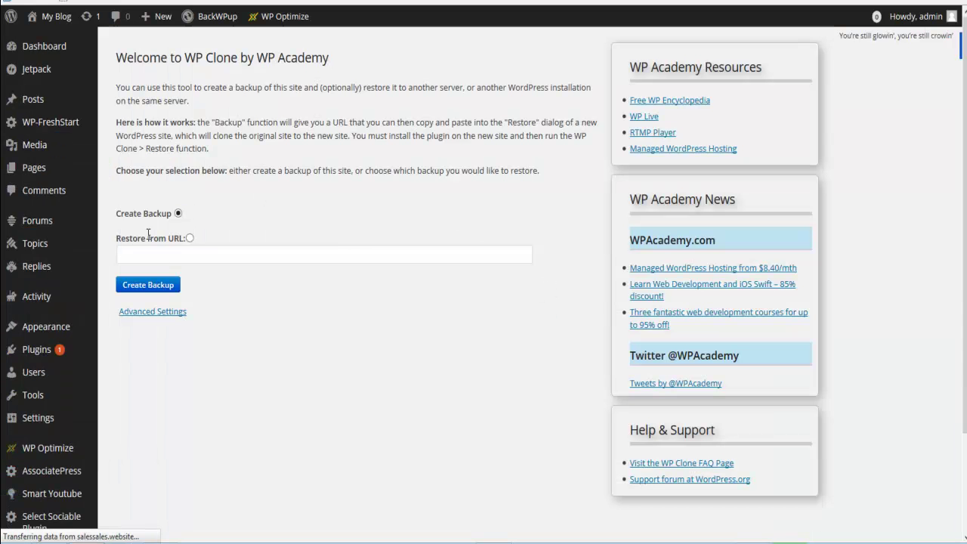
click(148, 286)
click(507, 231)
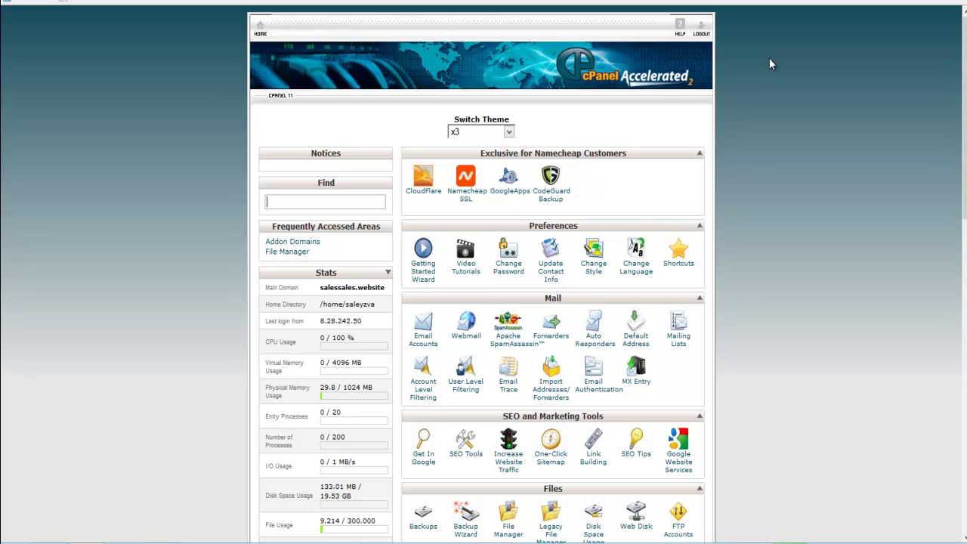
- From the cPanel home page, open WordPress in the Softaculous Apps Installer and bring up its installation form
scroll(776, 227, down, 6)
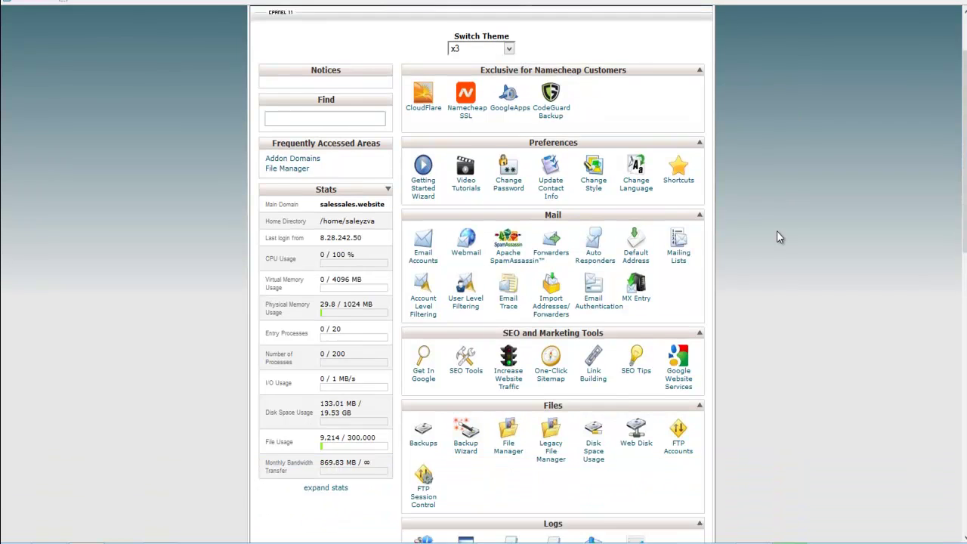
scroll(774, 215, down, 3)
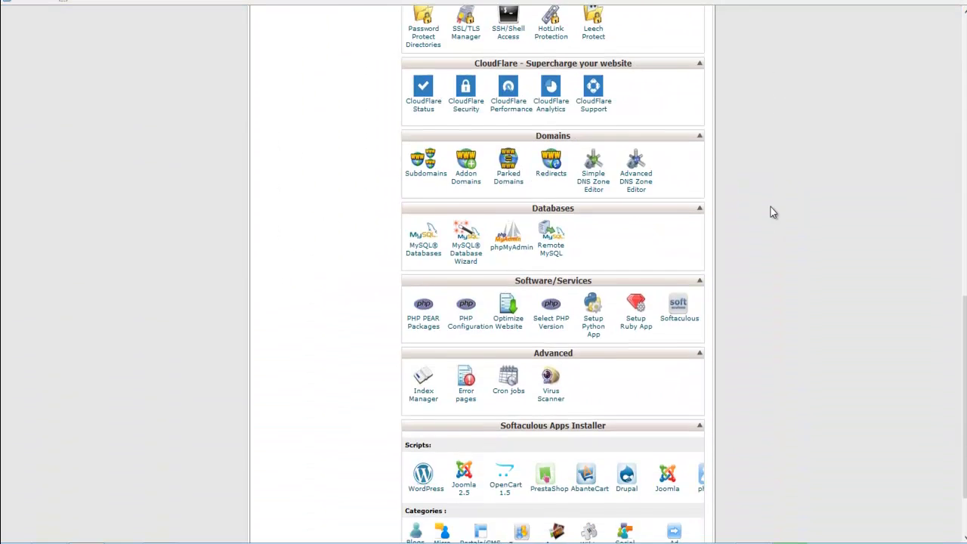
scroll(775, 191, down, 1)
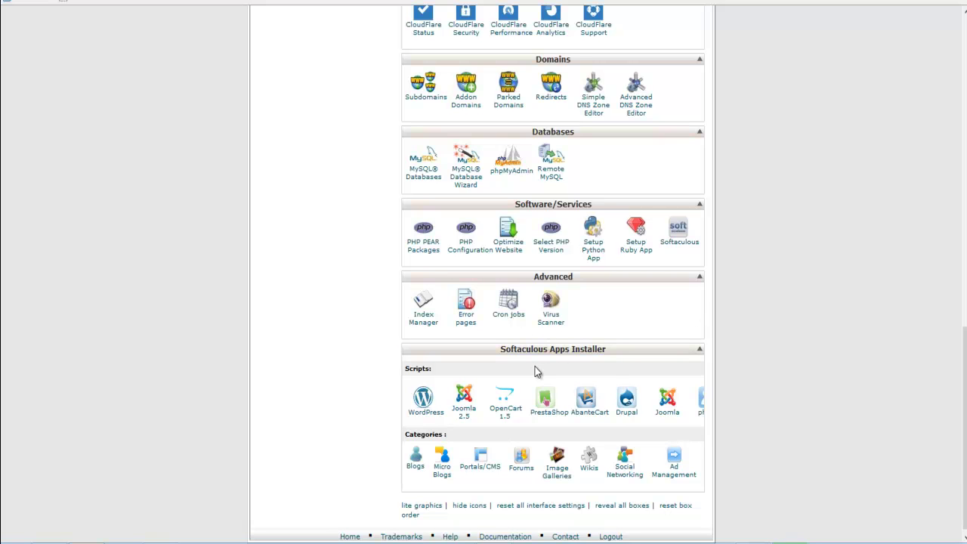
click(423, 408)
scroll(501, 209, down, 1)
scroll(502, 204, down, 2)
scroll(505, 200, up, 3)
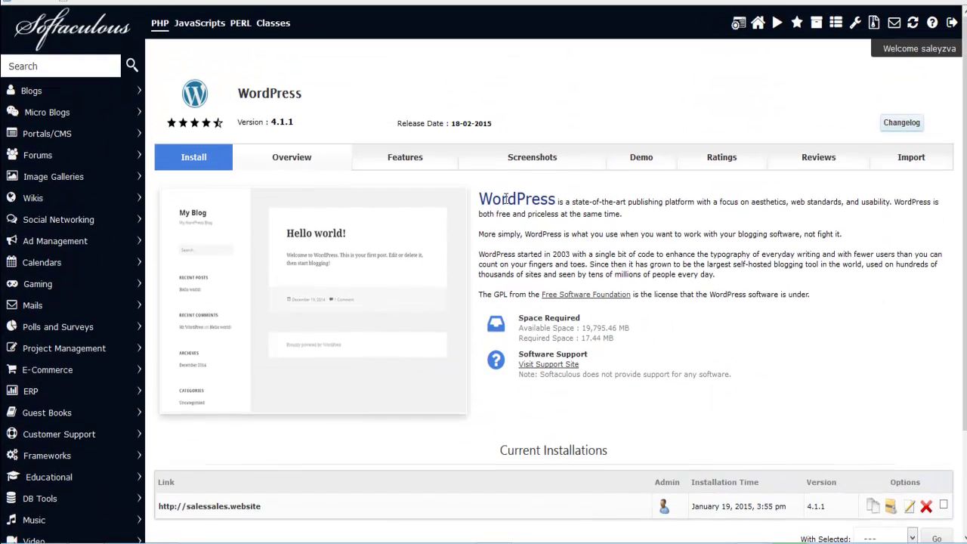
click(193, 163)
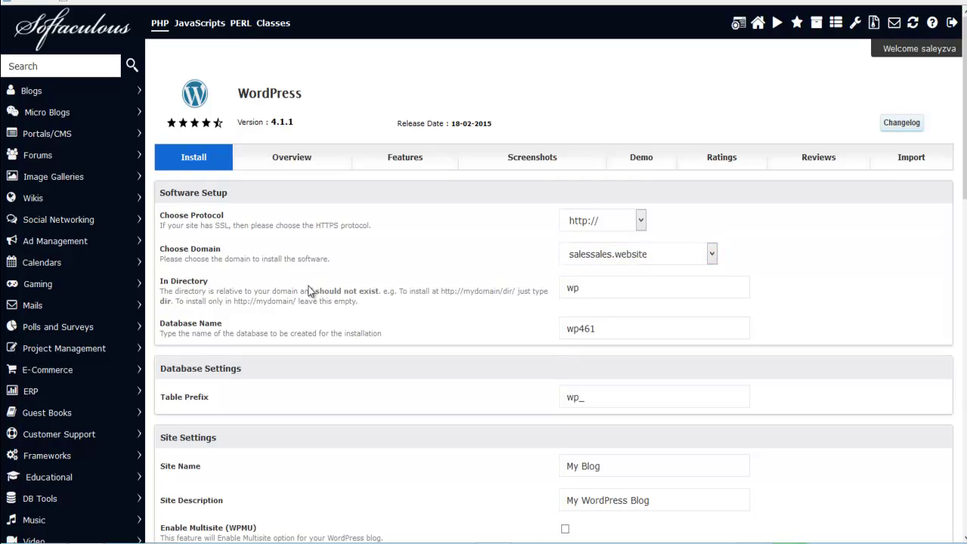
- Set the installation directory to baby-store, the site name to Baby Store and the site description to Best Selling Baby Products
drag(596, 289, 439, 282)
text(baby-store)
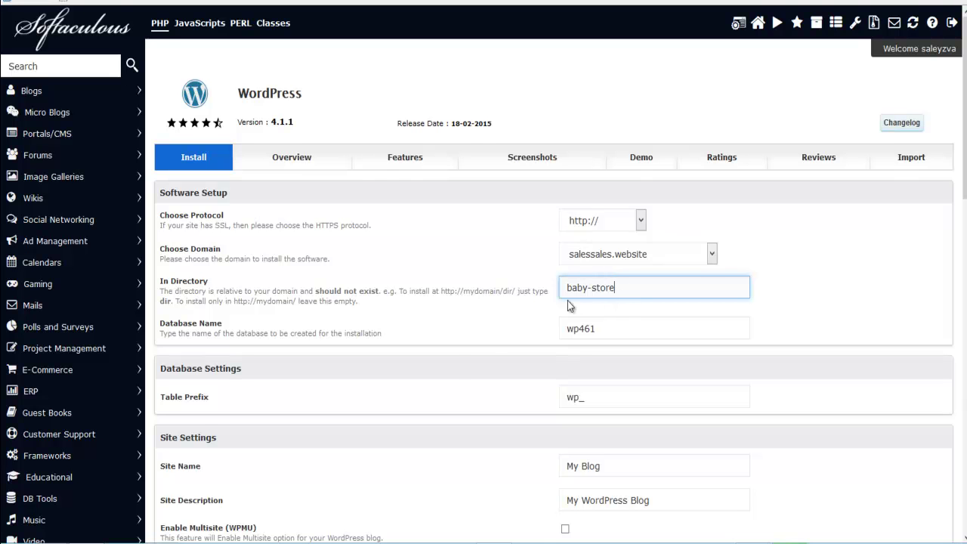
scroll(453, 352, down, 1)
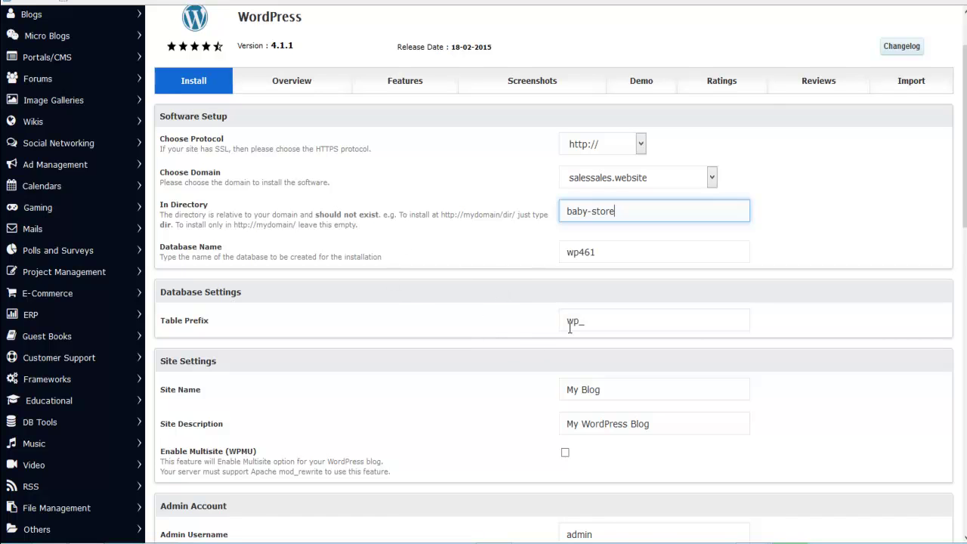
drag(607, 391, 511, 391)
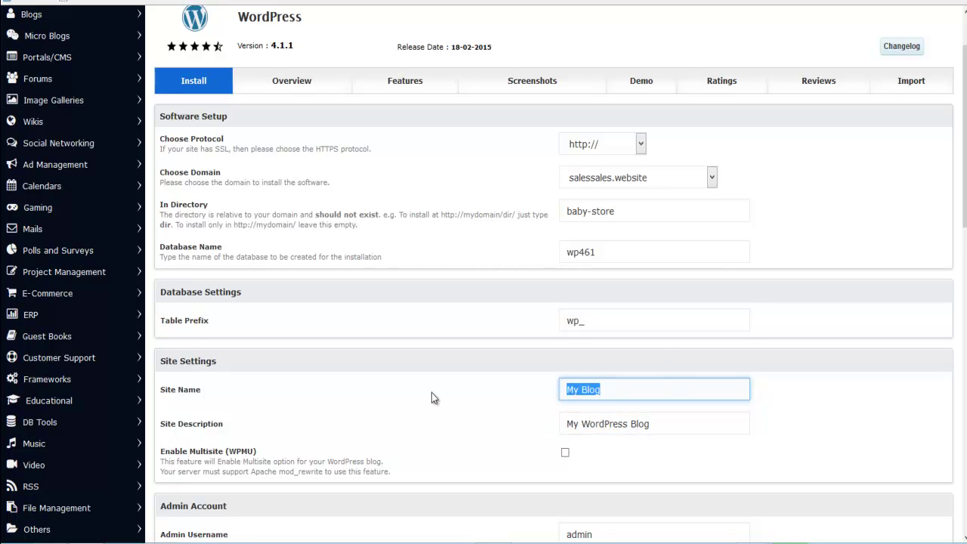
text(Baby Store)
key(Tab)
text(Best Selling Baby Products)
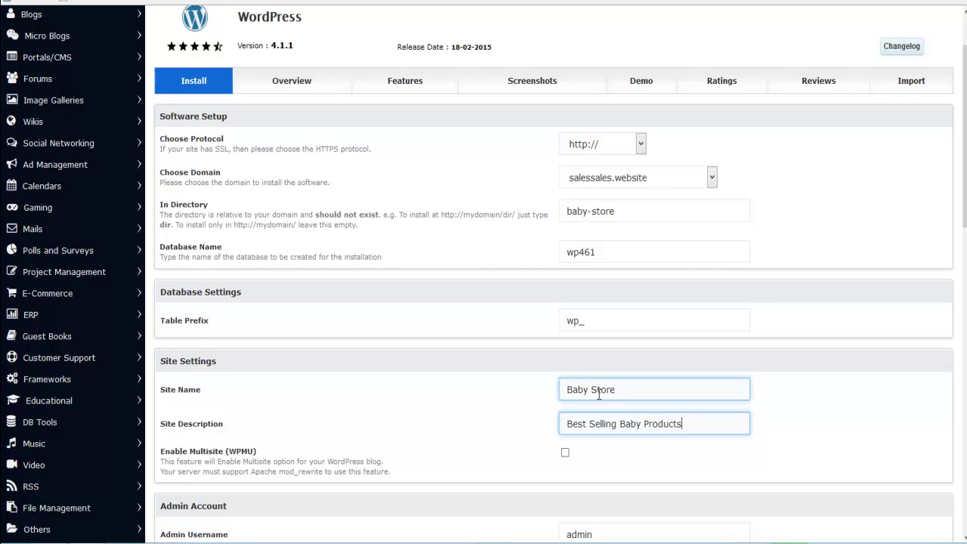
- Review the remaining admin, language, plugin and theme options without changing them and install WordPress
scroll(597, 397, down, 1)
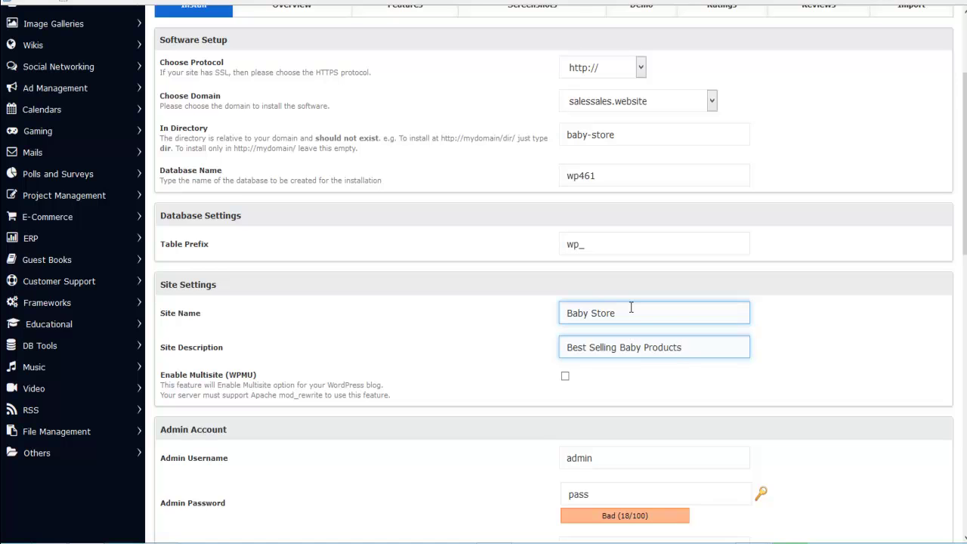
scroll(675, 318, down, 1)
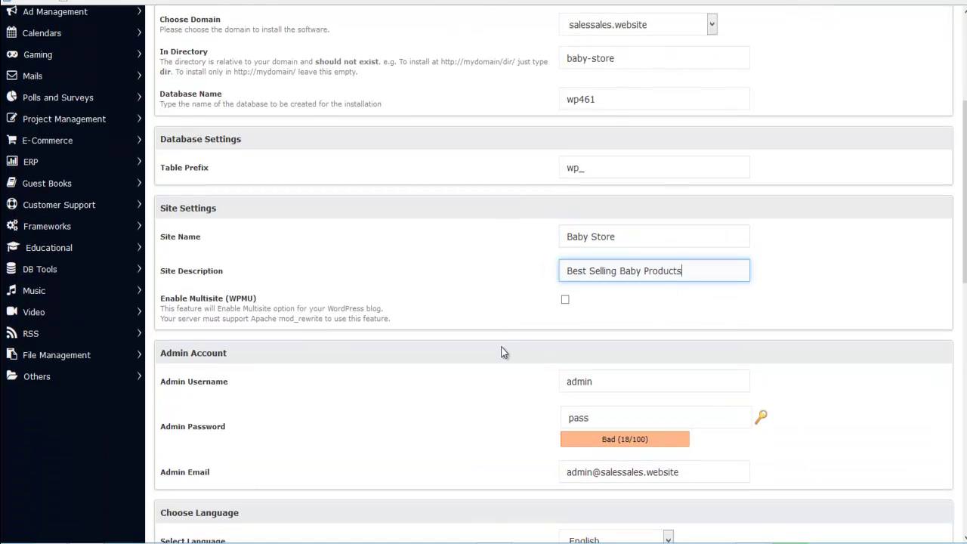
scroll(620, 238, down, 7)
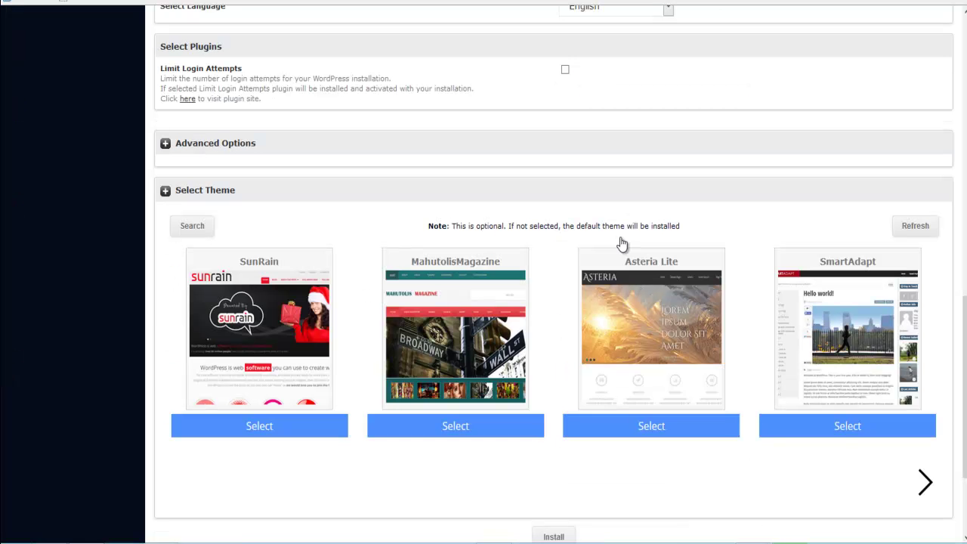
scroll(691, 239, up, 1)
scroll(549, 217, down, 2)
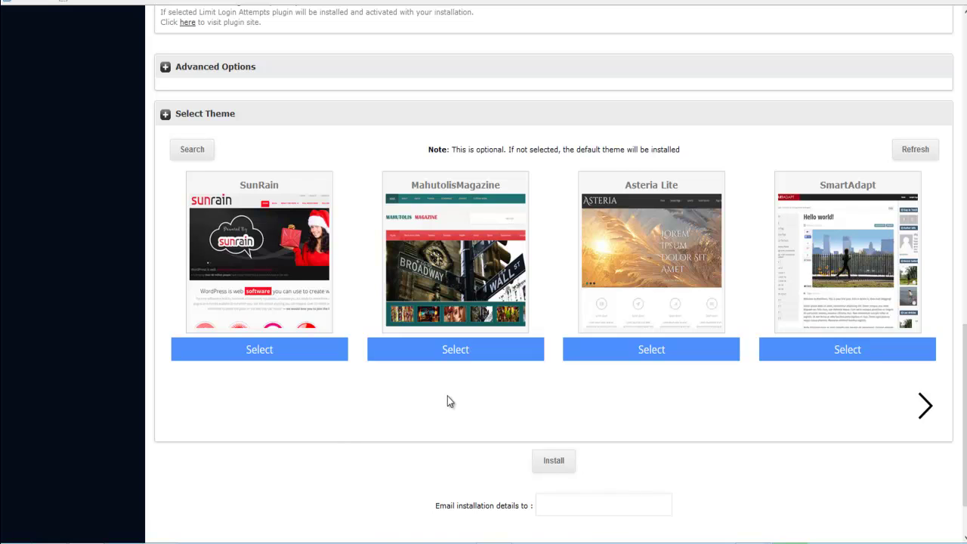
scroll(449, 398, down, 1)
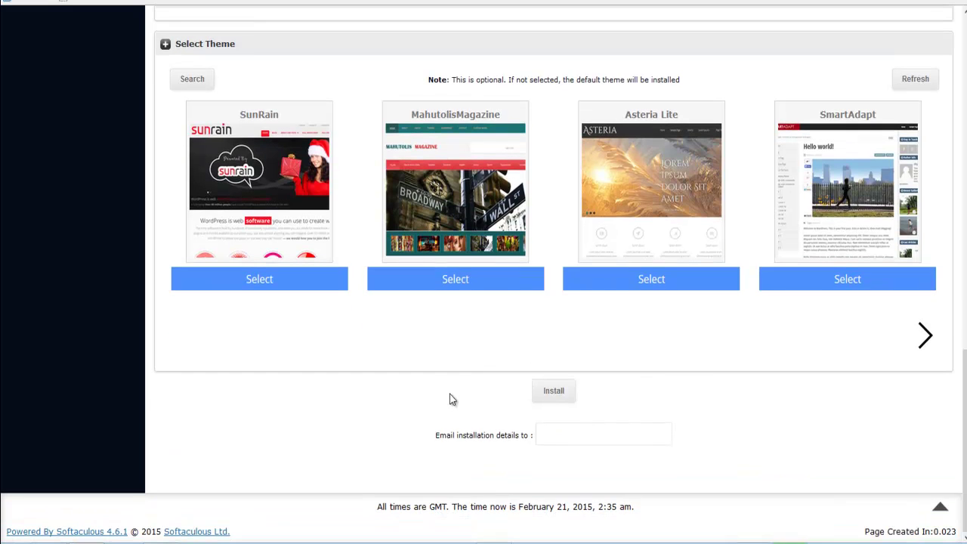
click(555, 391)
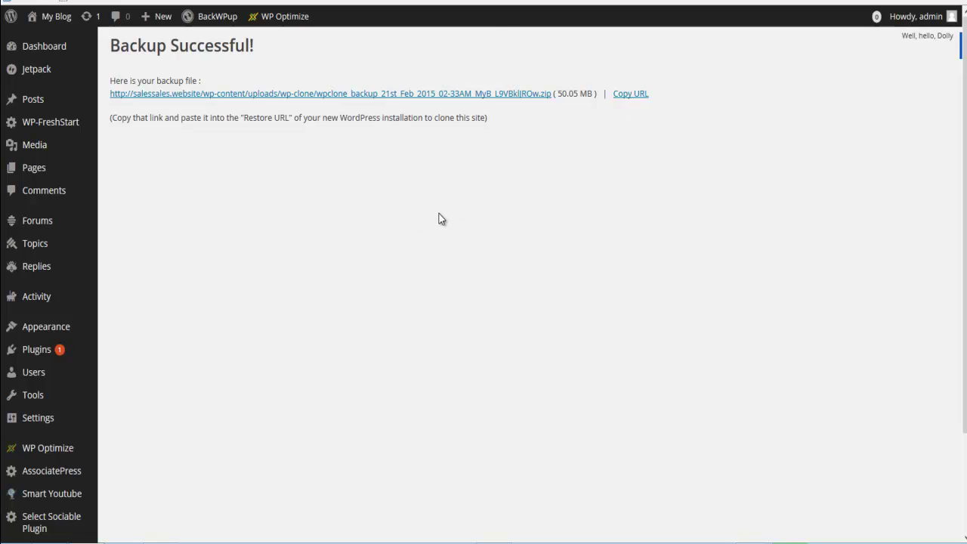
- Check the WP Clone backup and Softaculous installation pages, and open the administrative URL of the new baby-store site
scroll(340, 246, down, 2)
scroll(454, 211, up, 2)
scroll(302, 285, down, 2)
scroll(250, 241, up, 2)
scroll(212, 253, down, 3)
scroll(181, 262, up, 1)
scroll(193, 262, up, 1)
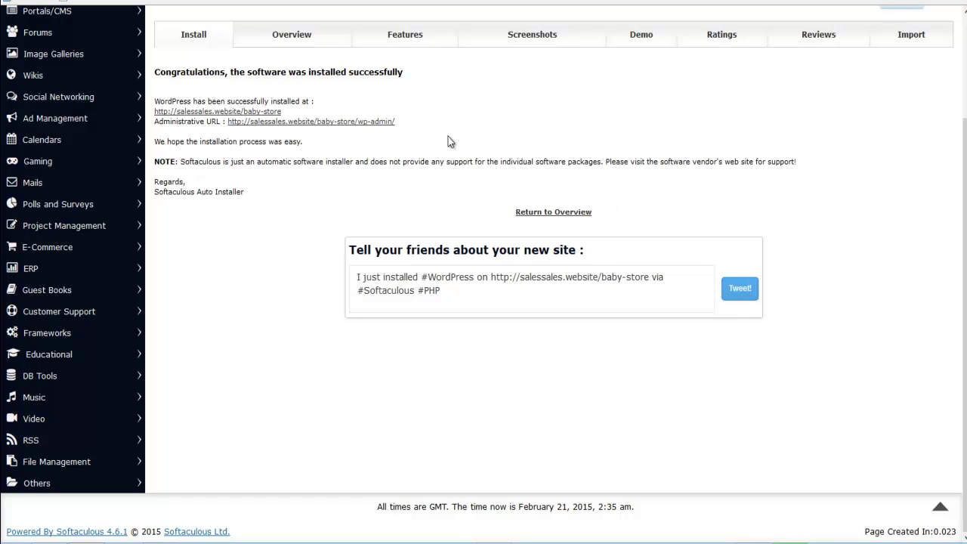
click(331, 127)
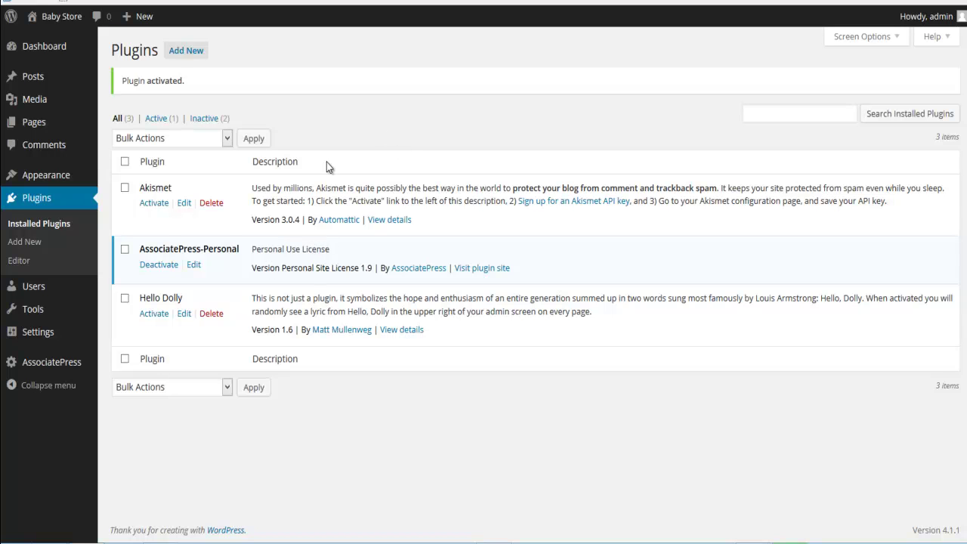
- Find the Related YouTube Videos plugin by searching for "related youtube", and install and activate it on the Baby Store site
click(176, 53)
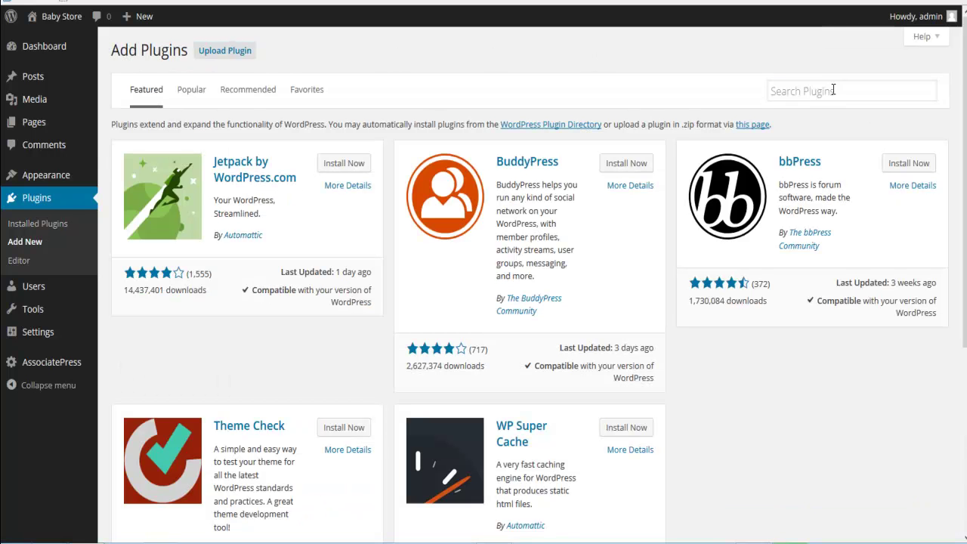
click(833, 90)
text(re)
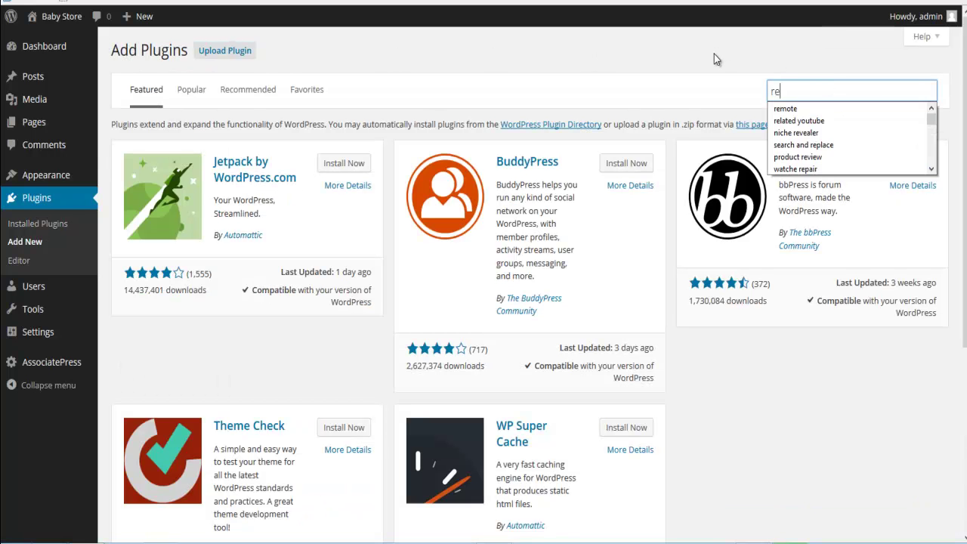
text(lated)
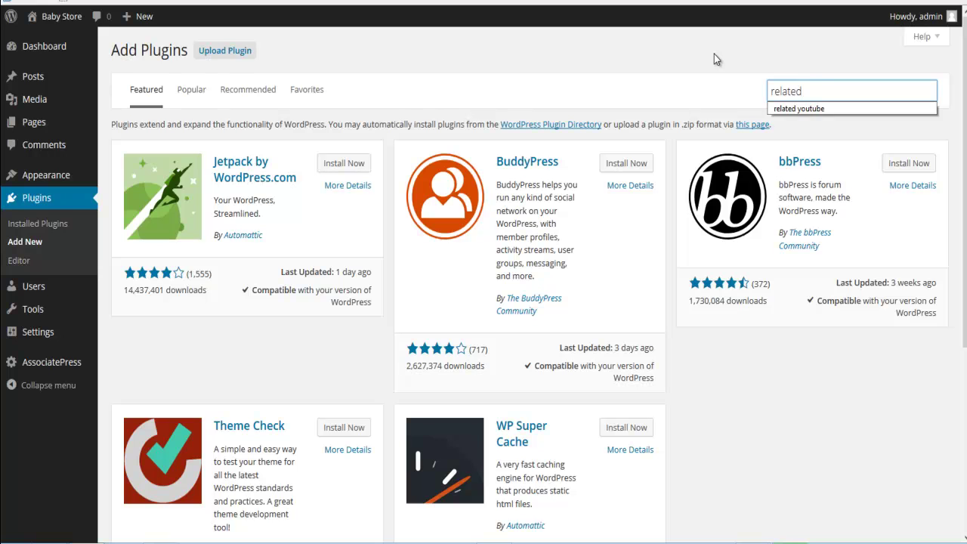
click(793, 109)
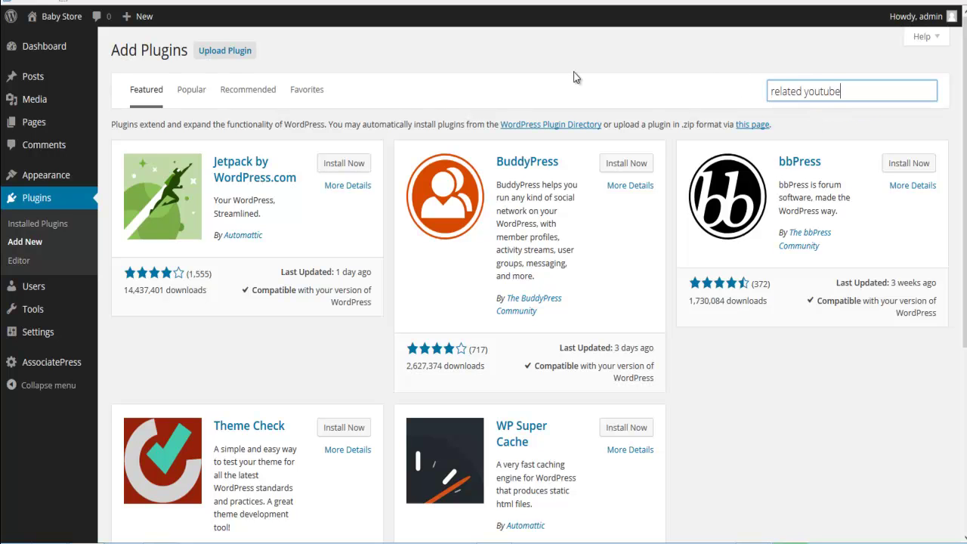
key(Return)
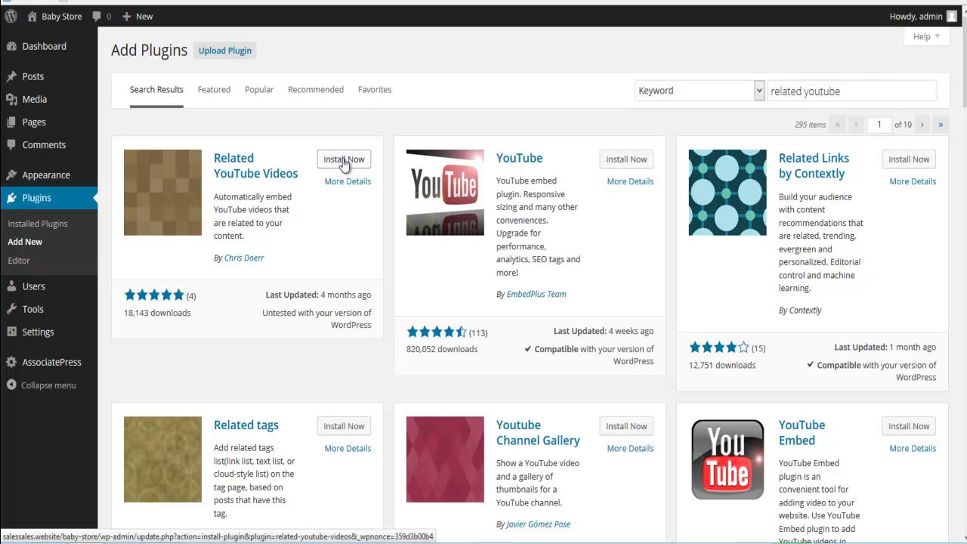
click(343, 160)
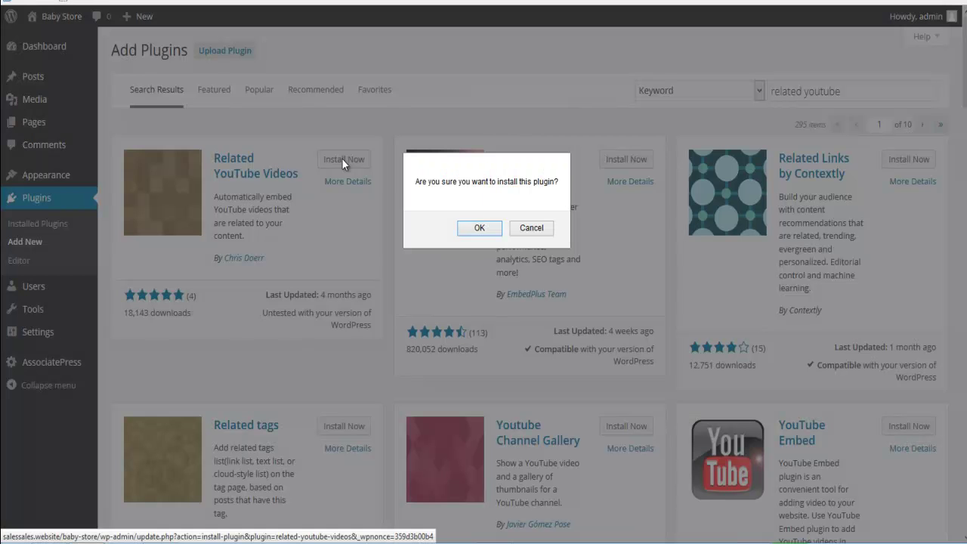
click(479, 227)
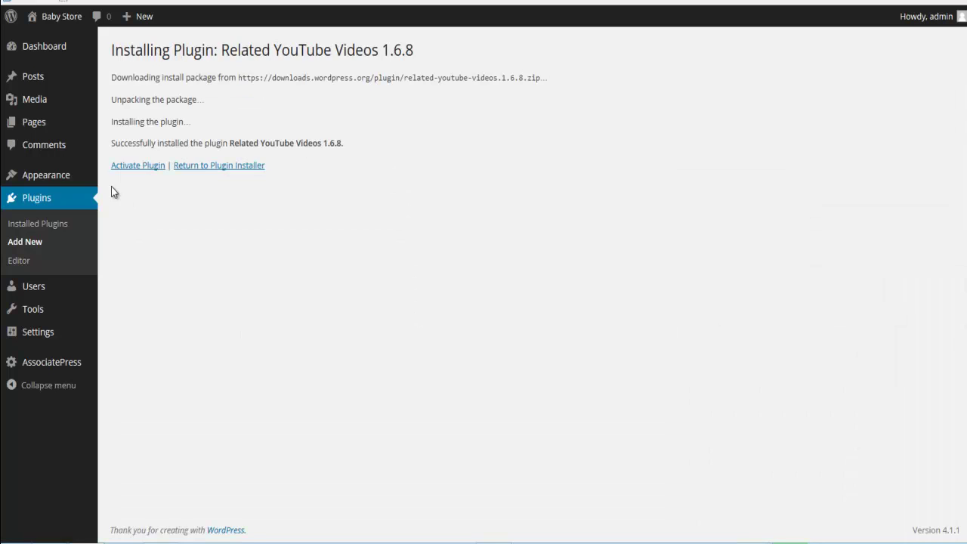
click(136, 166)
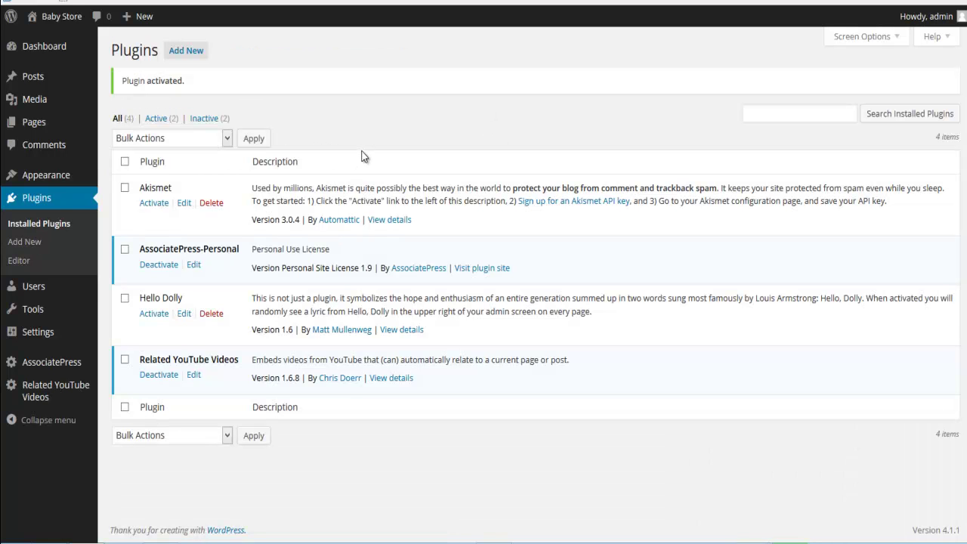
- Find the All in One SEO Pack plugin by searching for "all in one seo", and install and activate it
click(198, 52)
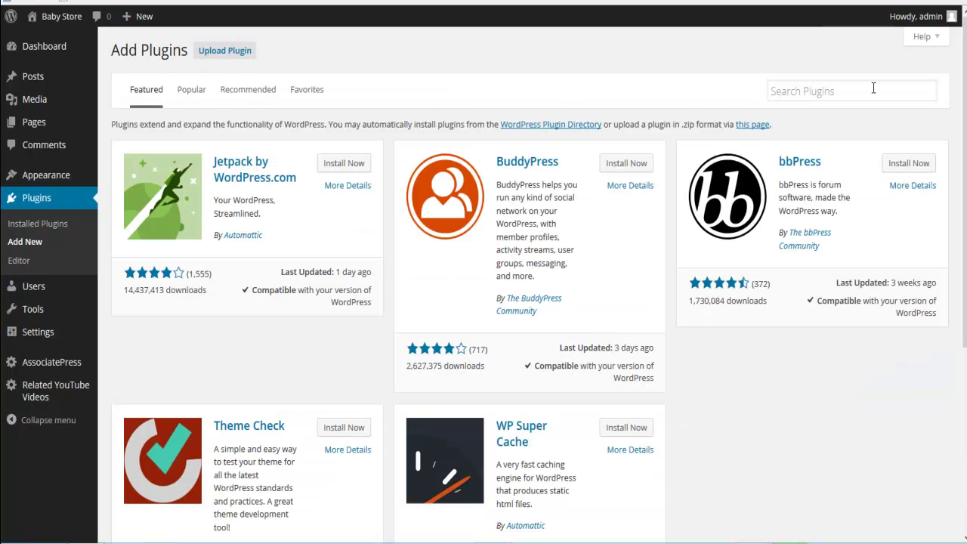
click(832, 91)
text(all )
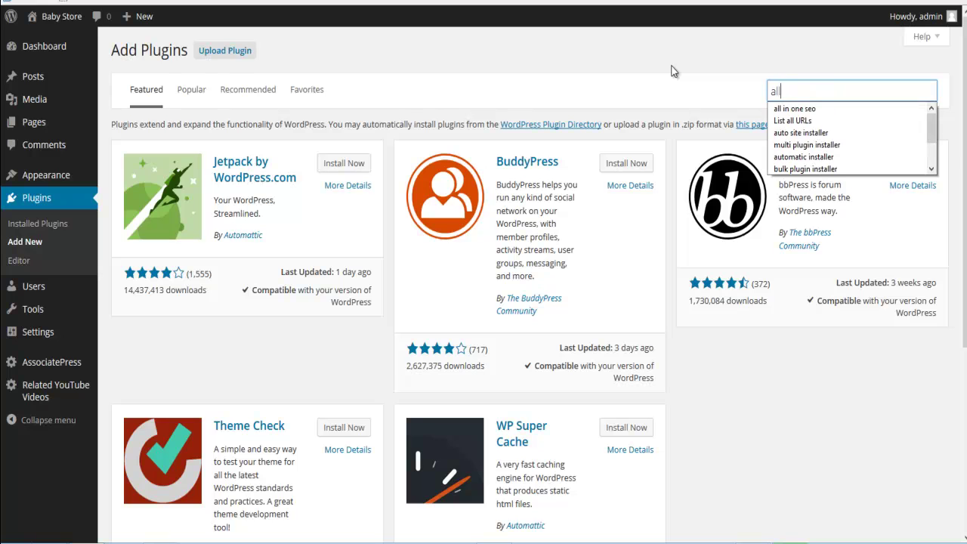
text(in)
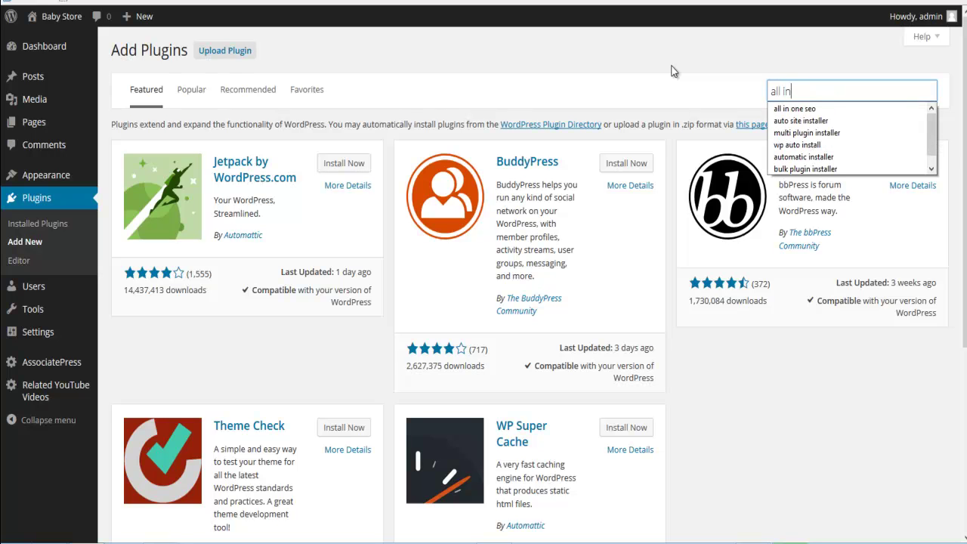
key(Down)
key(Return)
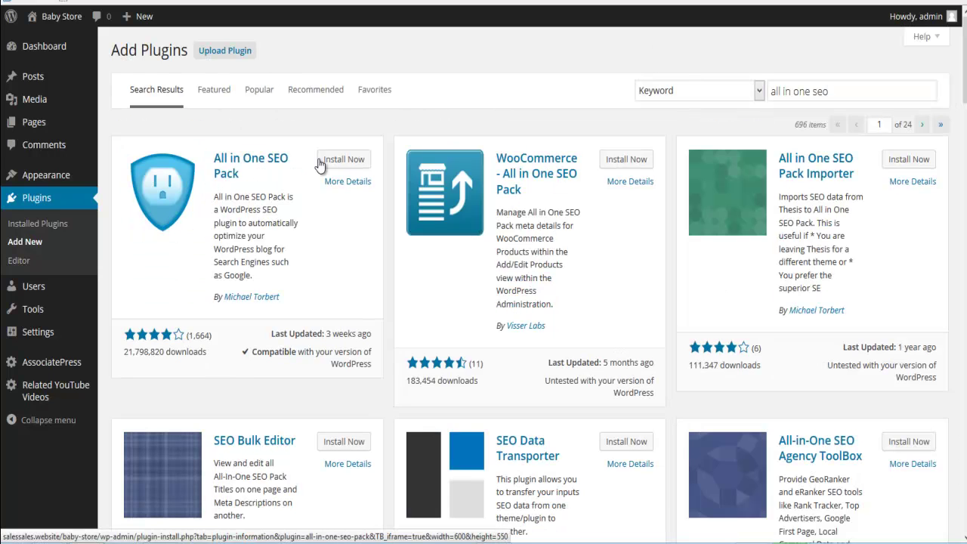
click(343, 159)
click(484, 229)
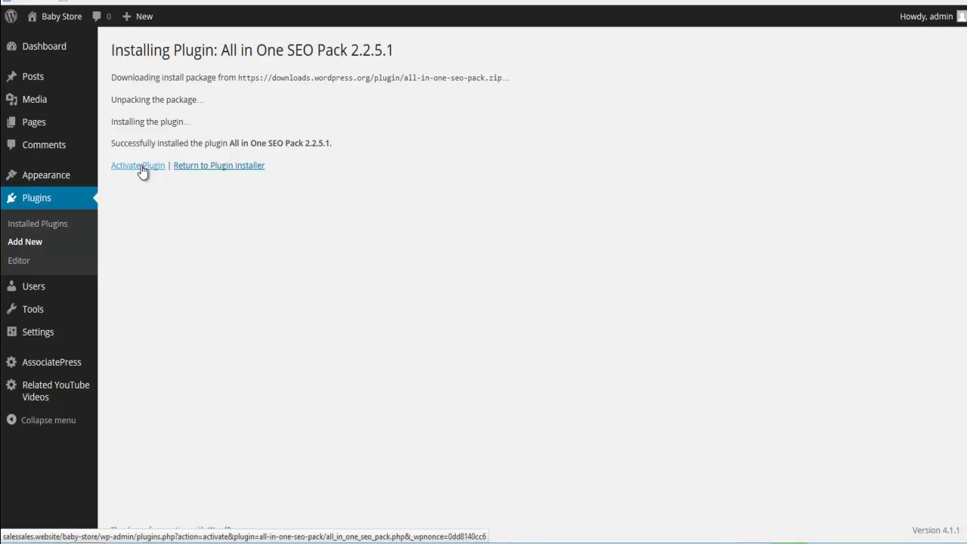
click(141, 167)
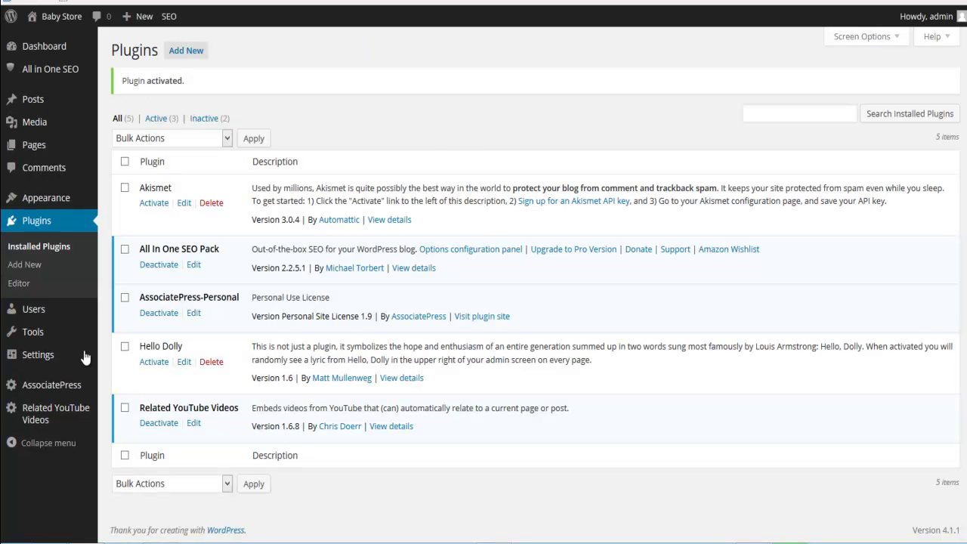
- Find the WP Optimize By xTraffic plugin by searching for "wp optimize", and install and activate it
click(186, 50)
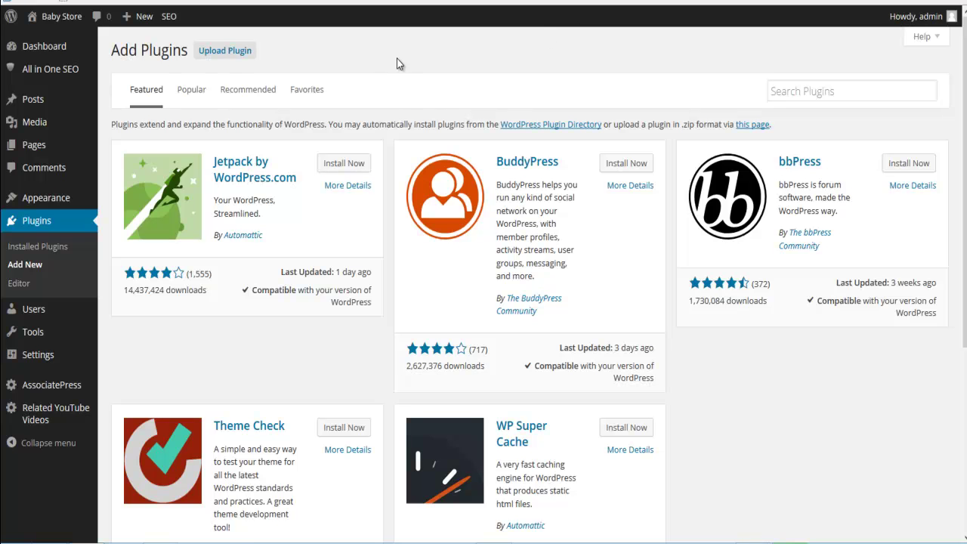
click(823, 91)
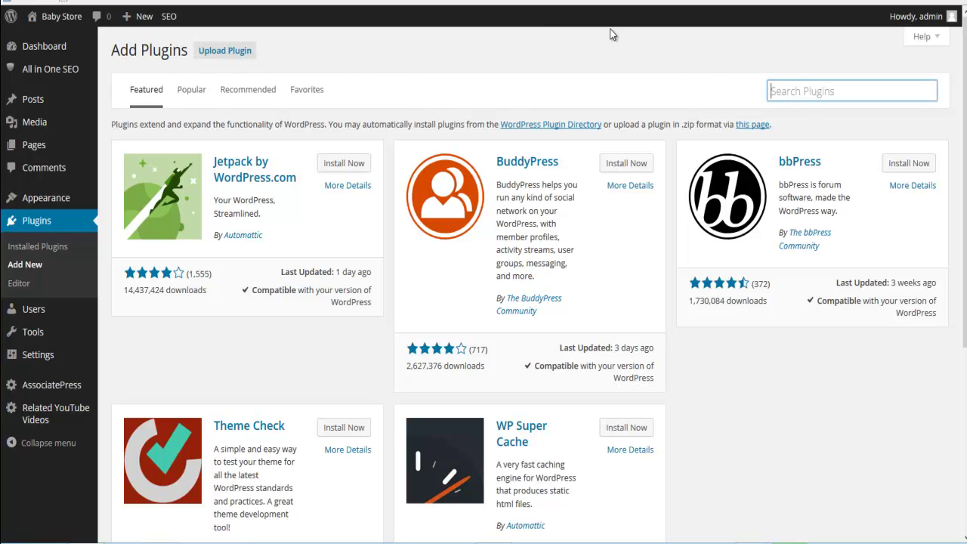
text(wp o)
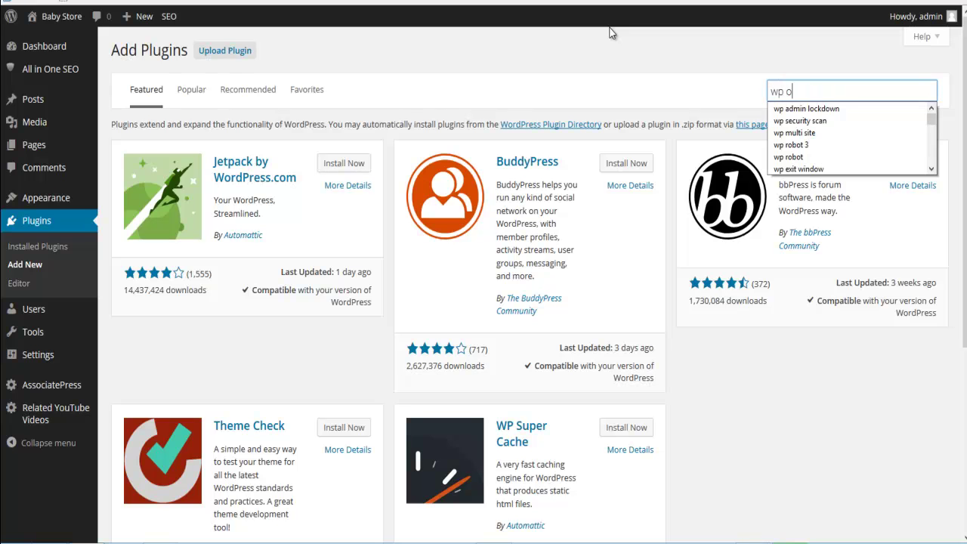
text(ptimize)
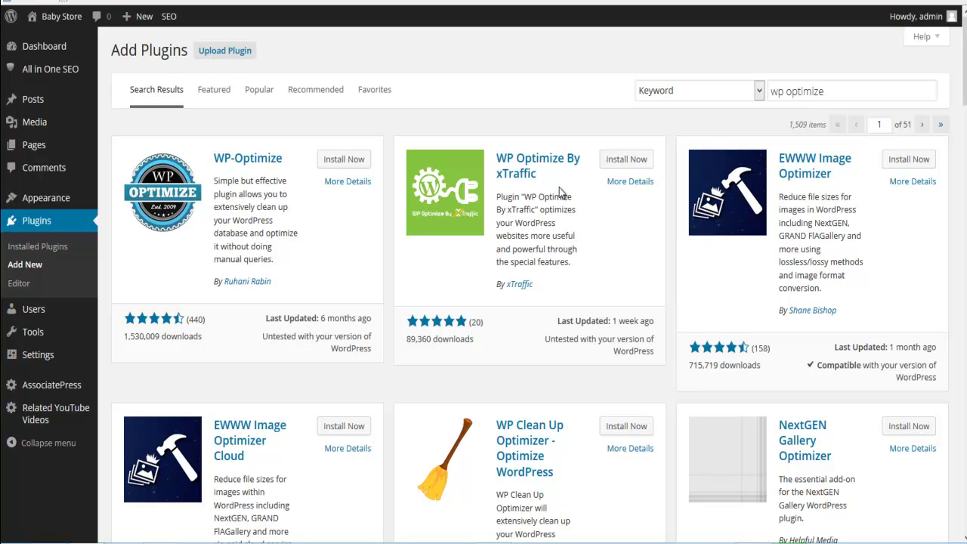
click(615, 160)
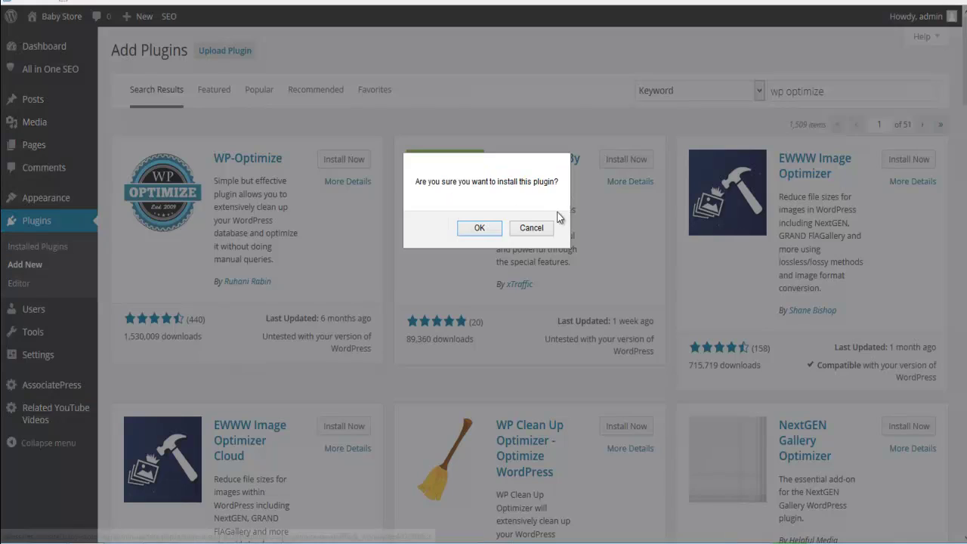
click(492, 230)
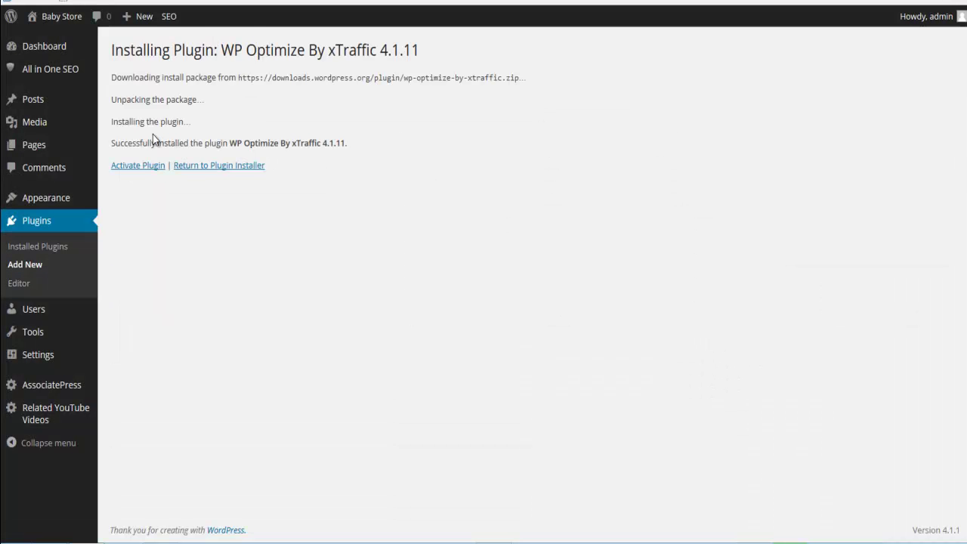
click(151, 166)
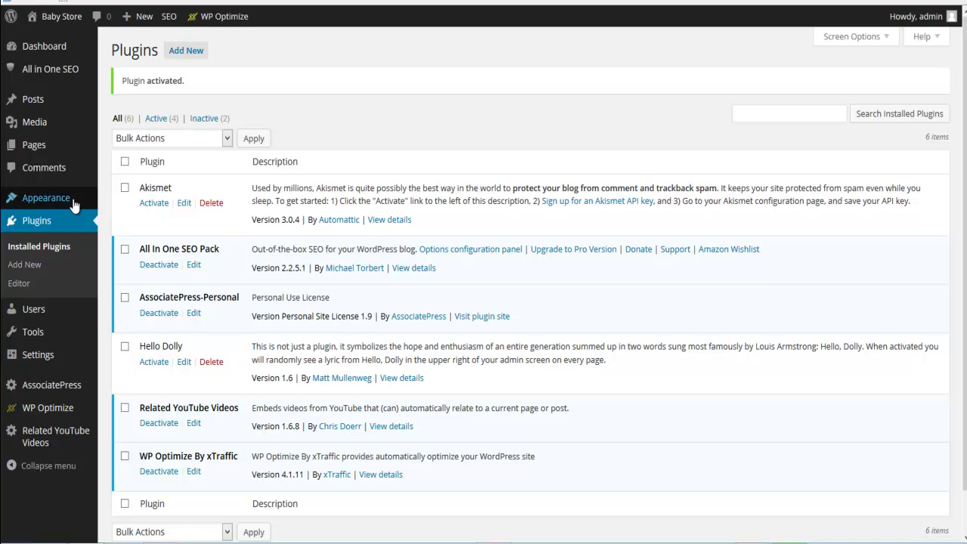
- Upload associatepress_theme.zip from the template6 folder as a new theme, and install and activate it
mouse_move(65, 203)
click(132, 208)
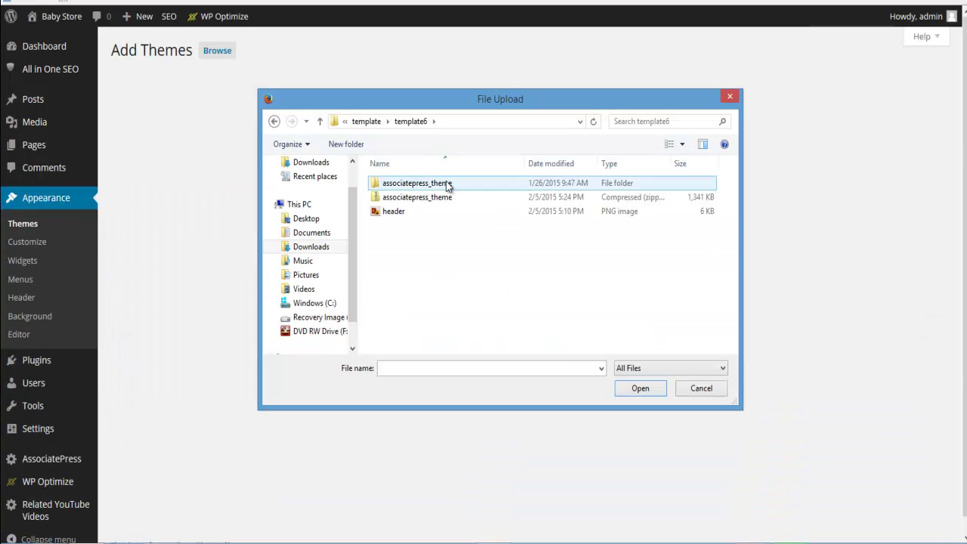
click(408, 196)
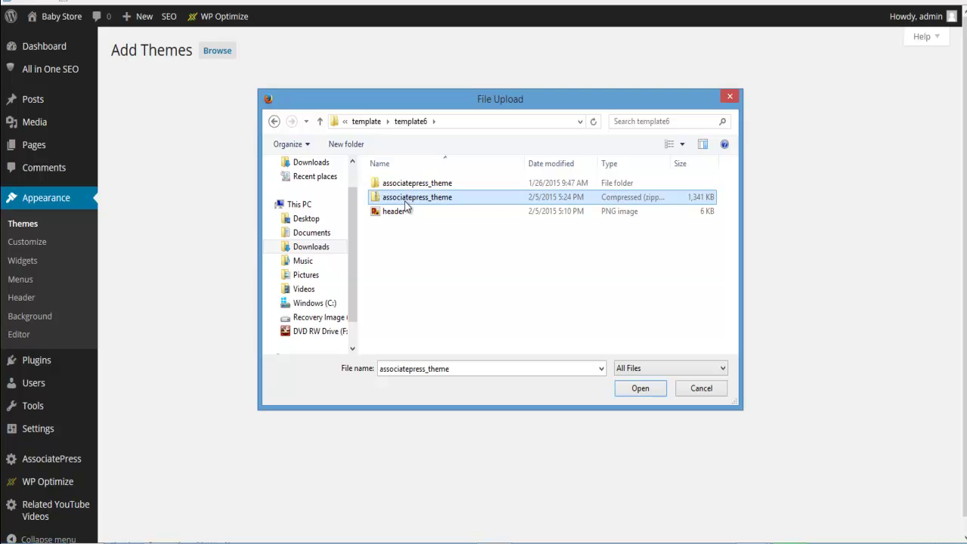
click(625, 391)
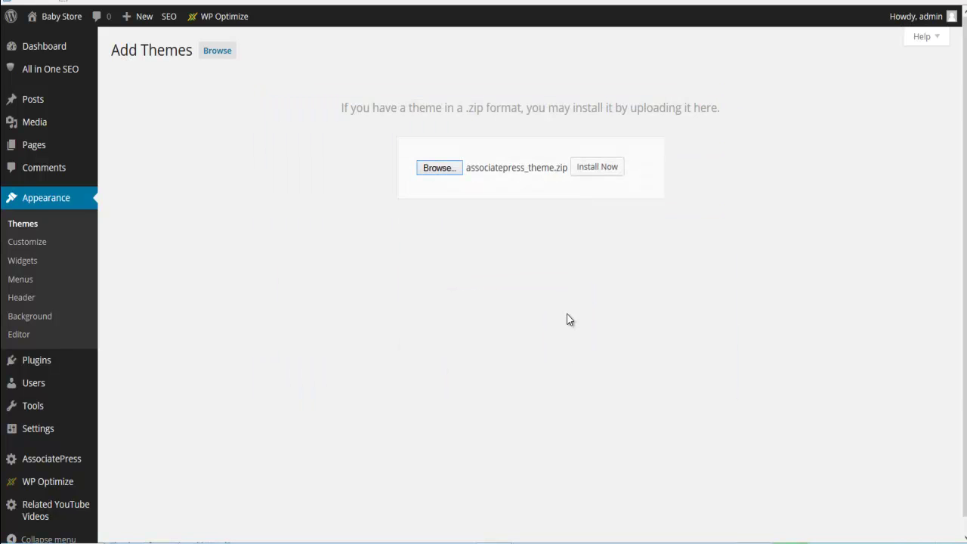
click(586, 176)
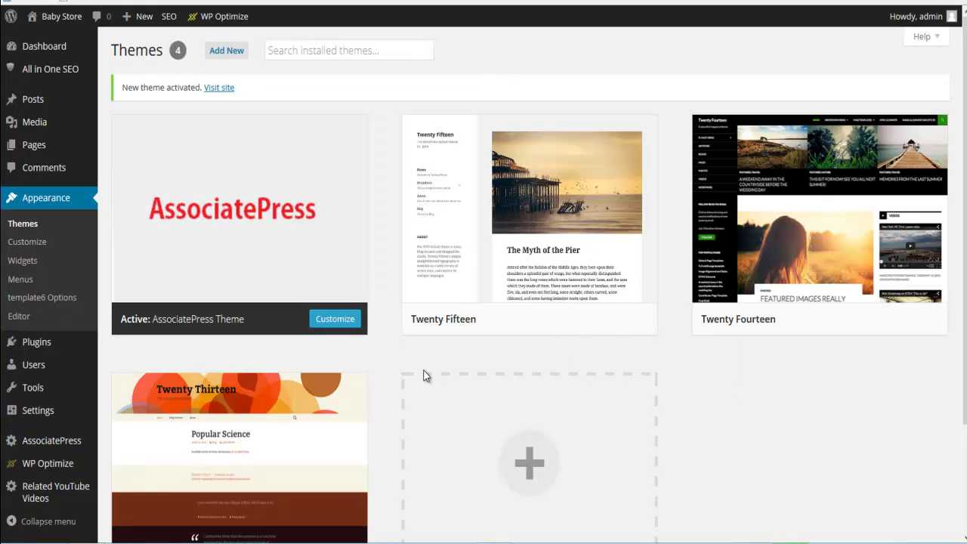
- Change the site's permalink structure to Post name and save the permalink settings
scroll(407, 351, down, 3)
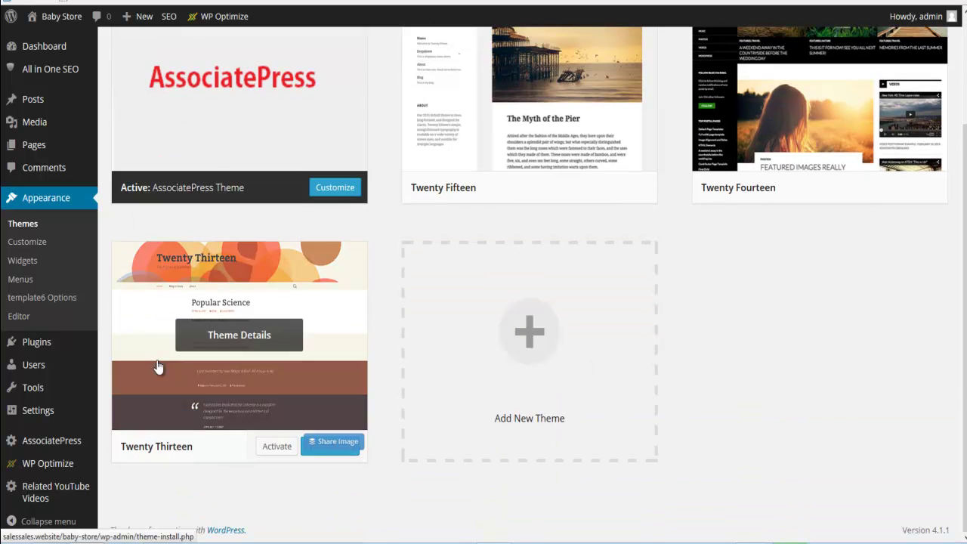
mouse_move(61, 432)
mouse_move(41, 414)
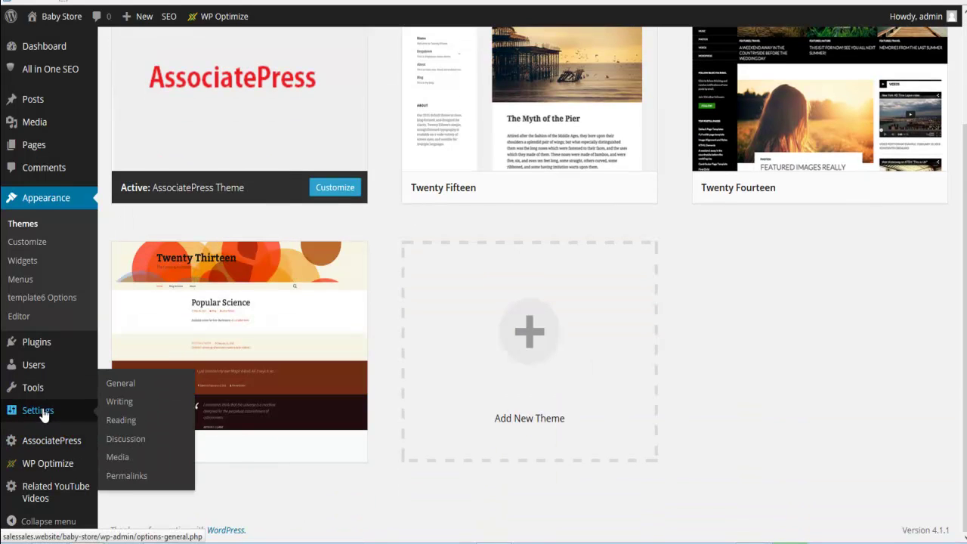
click(126, 476)
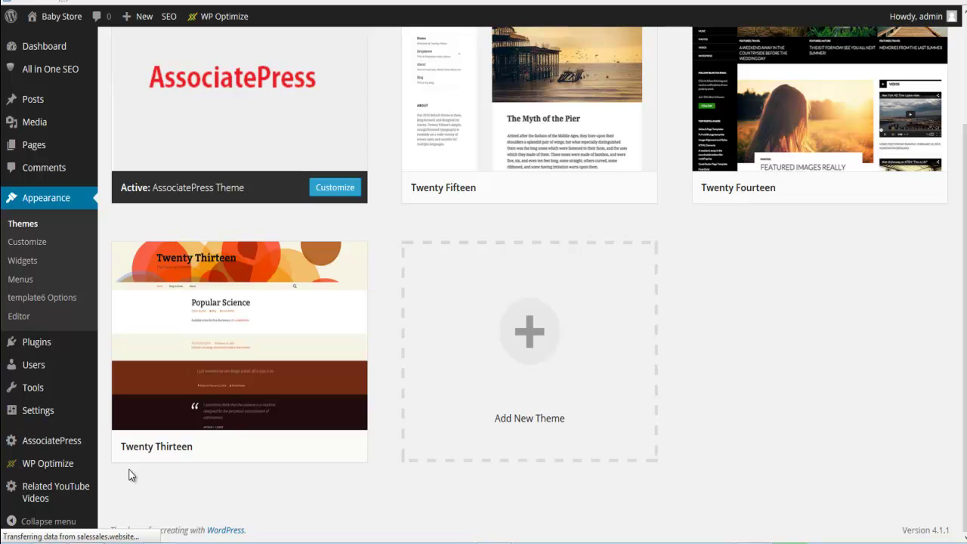
click(116, 324)
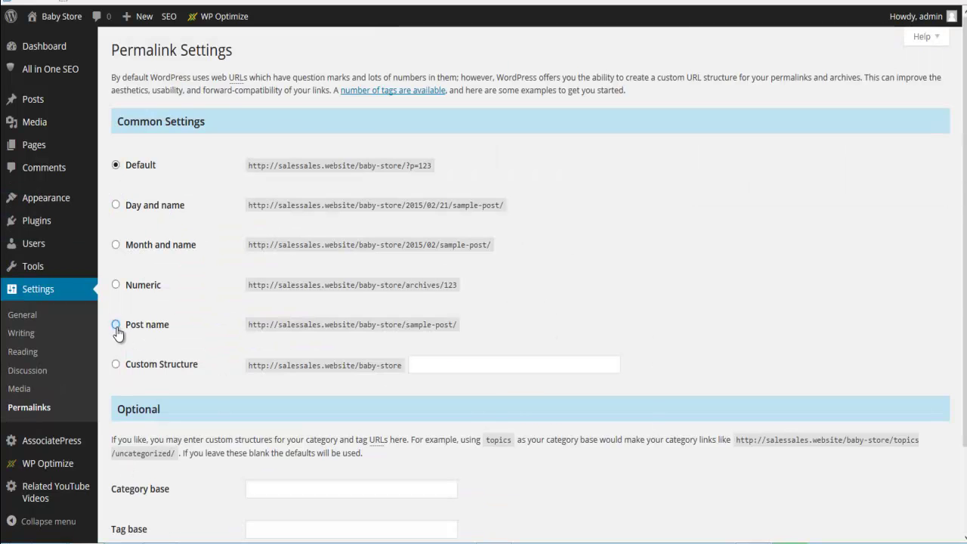
scroll(201, 352, down, 3)
click(133, 474)
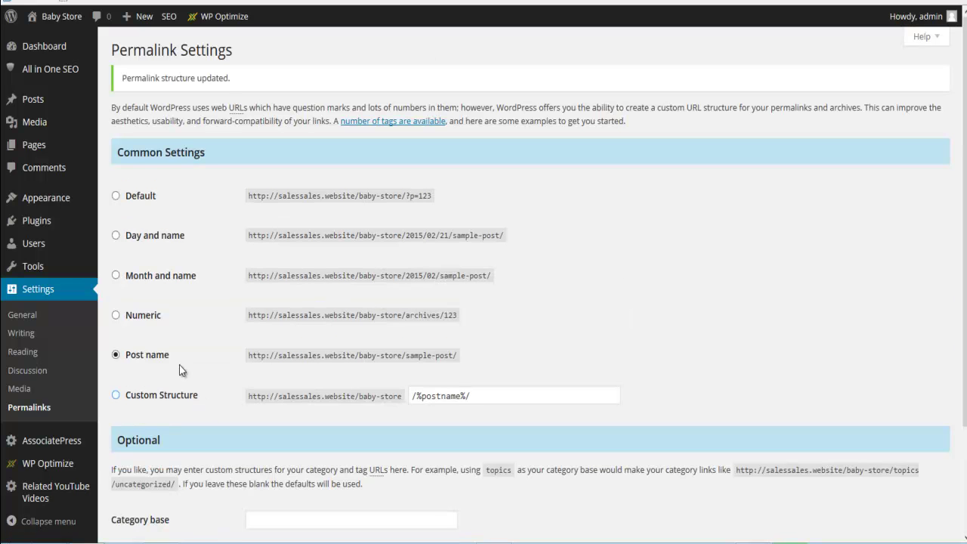
- Copy all URLs from the ping list file in Notepad, add them below the existing Update Services entry in the Writing settings, and save
click(23, 335)
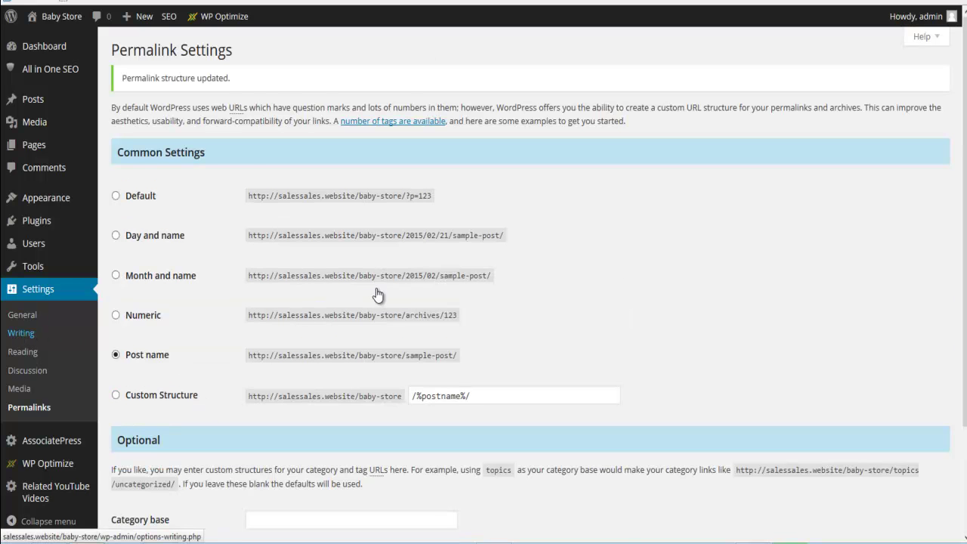
scroll(383, 362, down, 3)
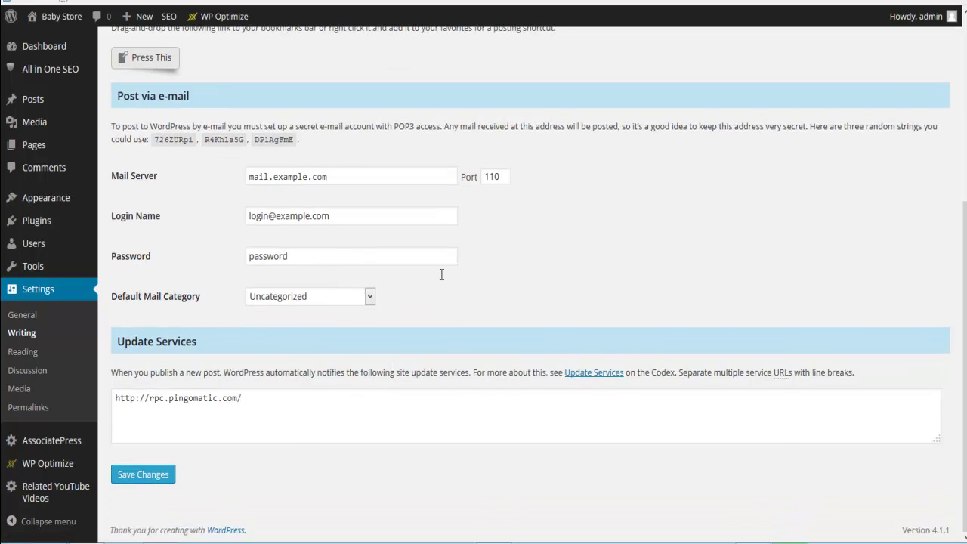
key(alt+Tab)
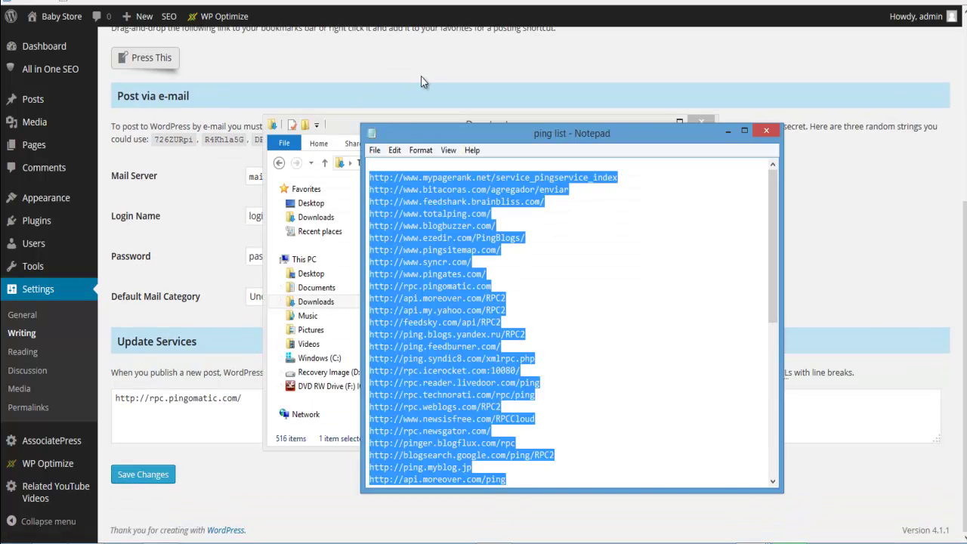
key(ctrl+a)
key(alt+Tab)
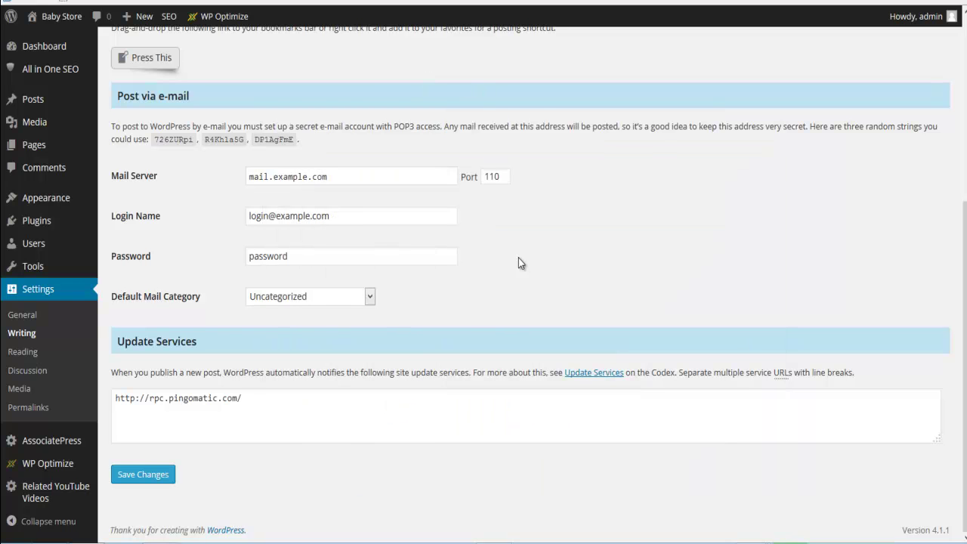
click(254, 399)
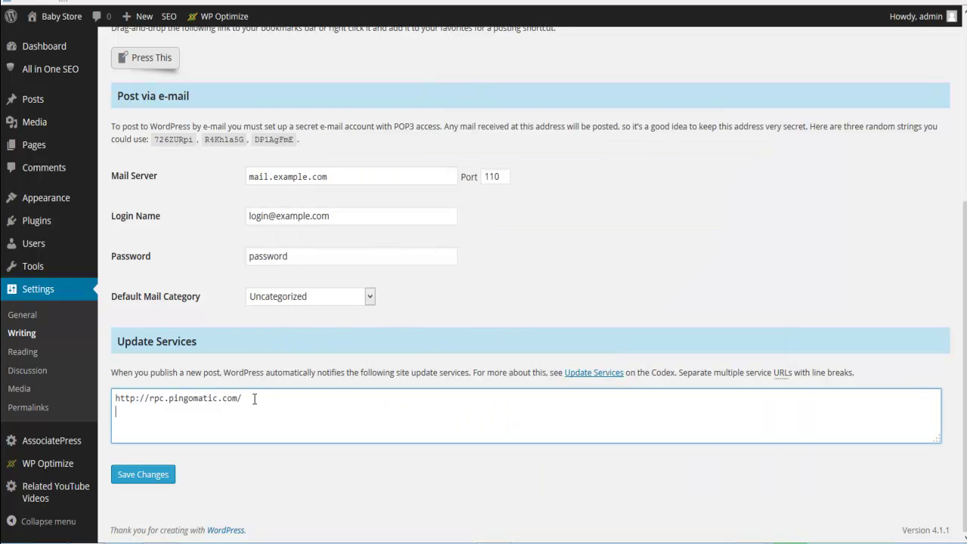
key(ctrl+v)
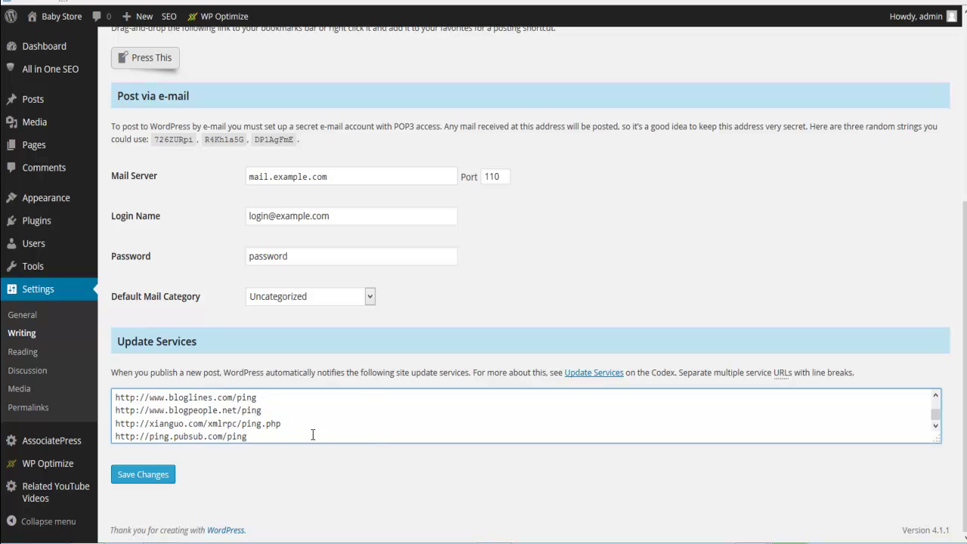
click(166, 475)
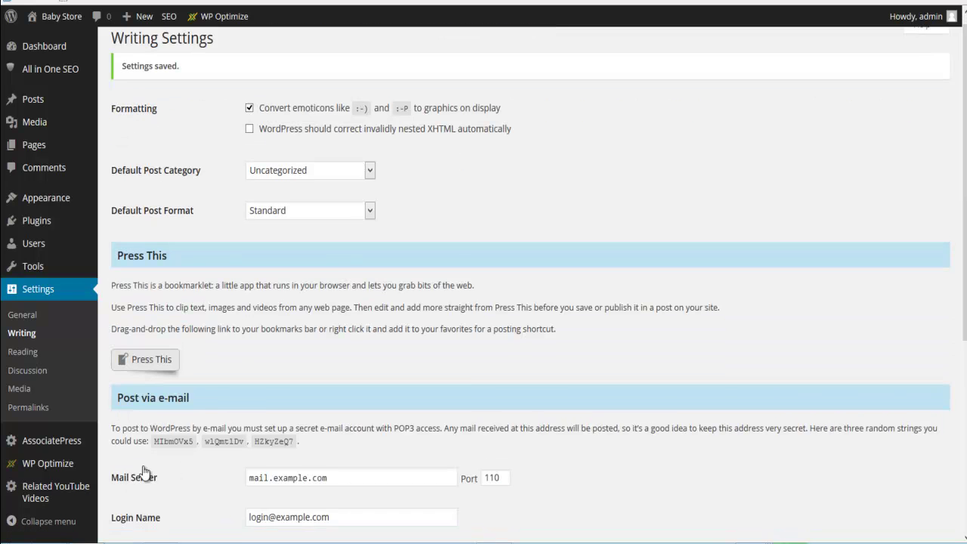
scroll(139, 385, down, 2)
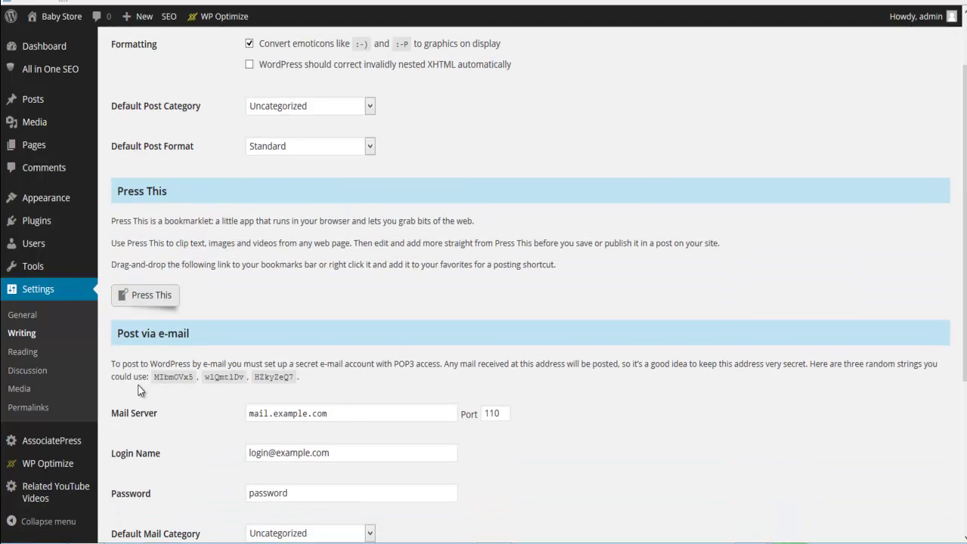
- Set the Reading settings to show at most 22 posts on blog pages and save the changes
click(22, 352)
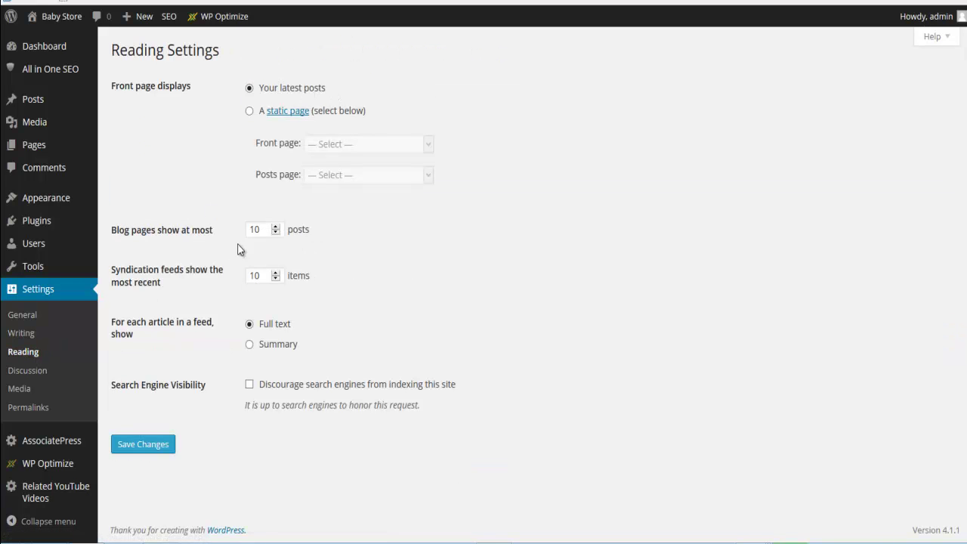
drag(265, 232, 234, 232)
key(BackSpace)
text(22)
click(145, 446)
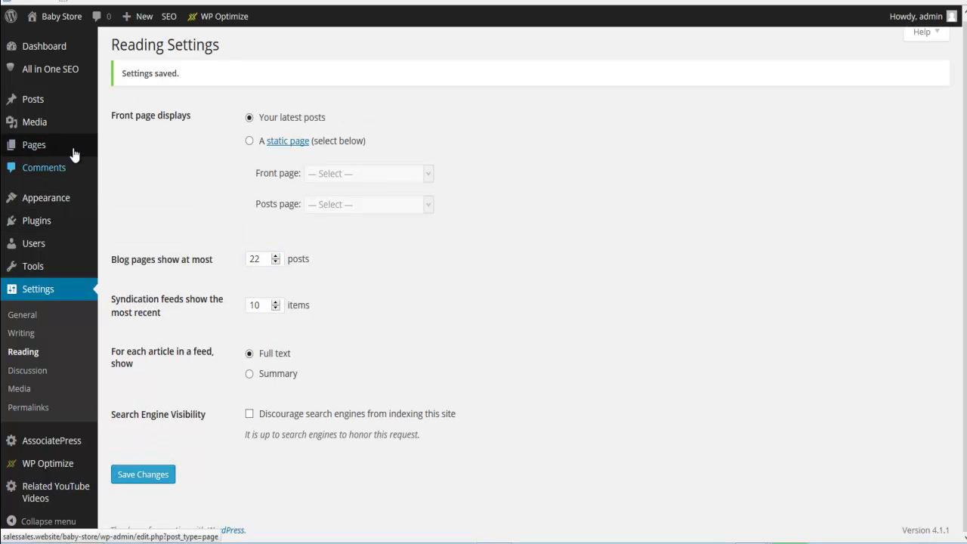
- Move the default Sample Page to the trash from the site's list of pages
mouse_move(74, 134)
mouse_move(40, 152)
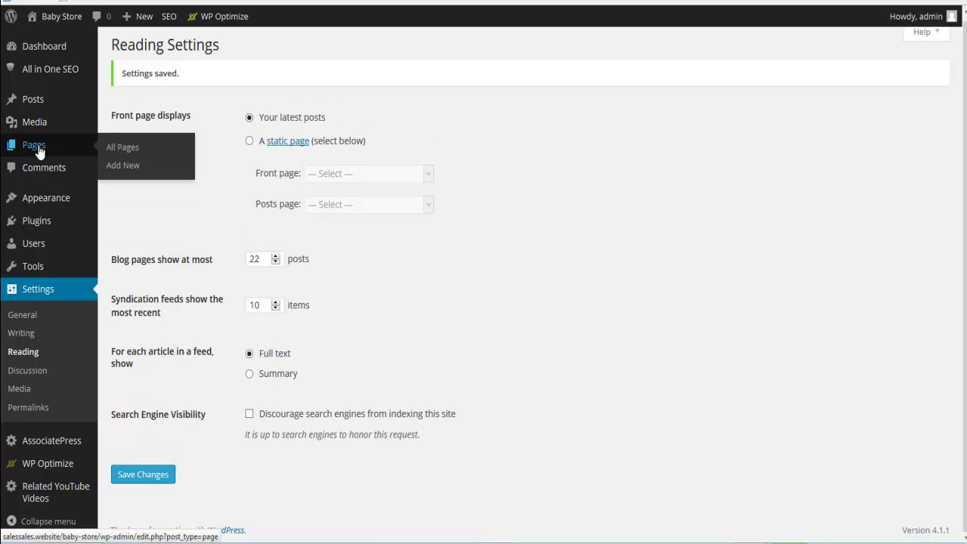
click(39, 151)
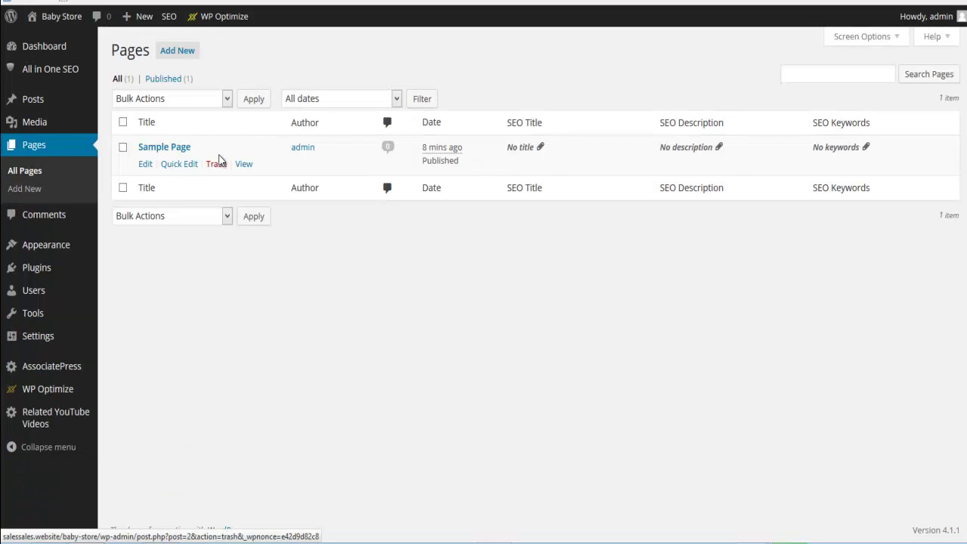
click(216, 166)
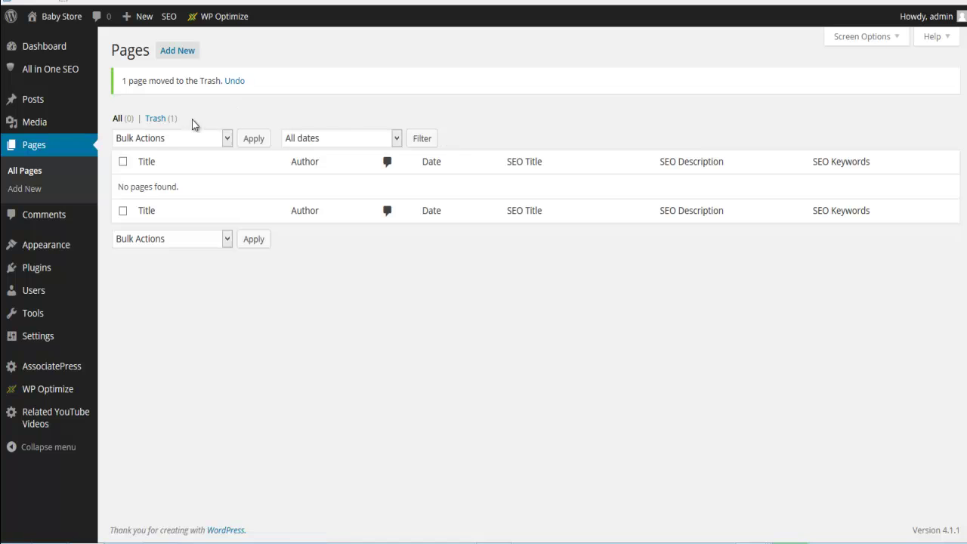
- Permanently delete the trashed Sample Page from the site's page trash
click(158, 120)
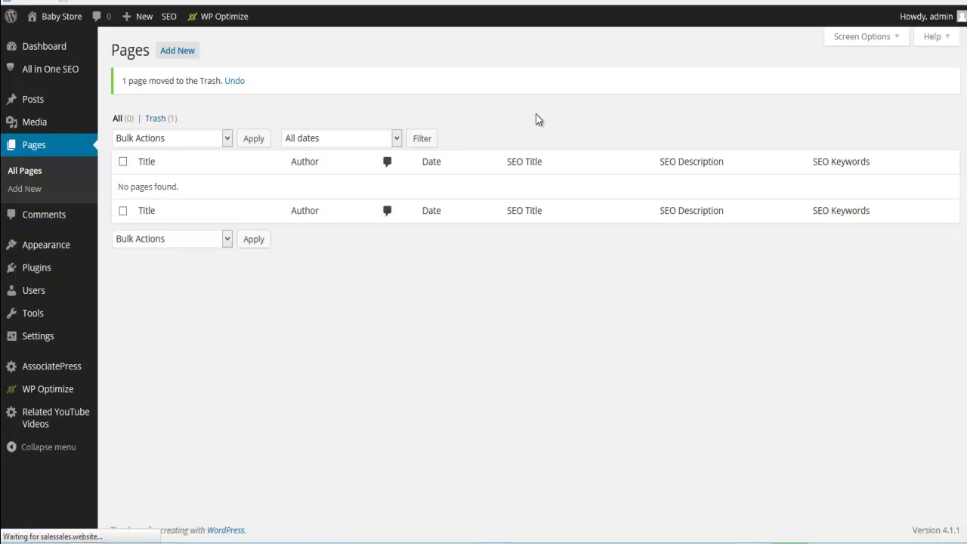
click(483, 99)
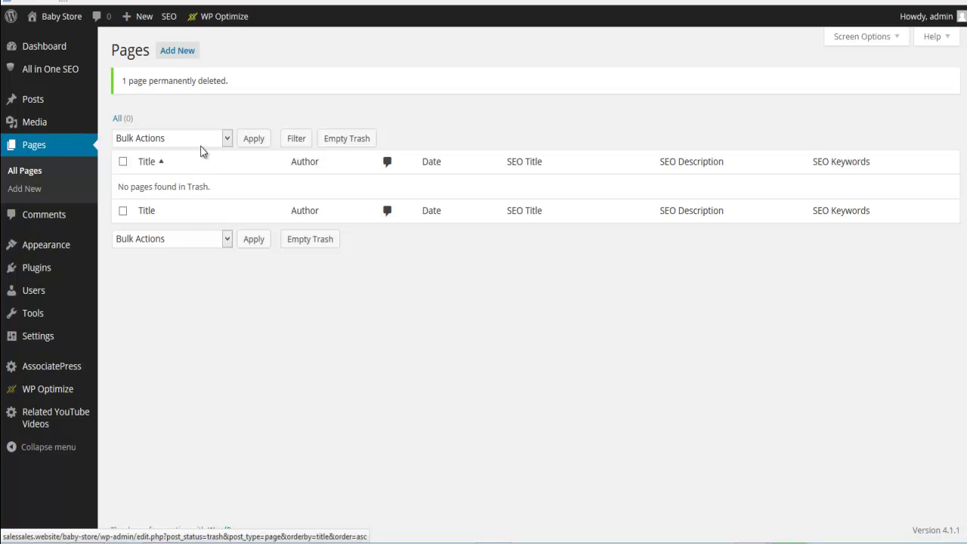
- Create a new page titled About Us with no body content, dismiss the distraction-free writing tip, and publish the page
click(179, 53)
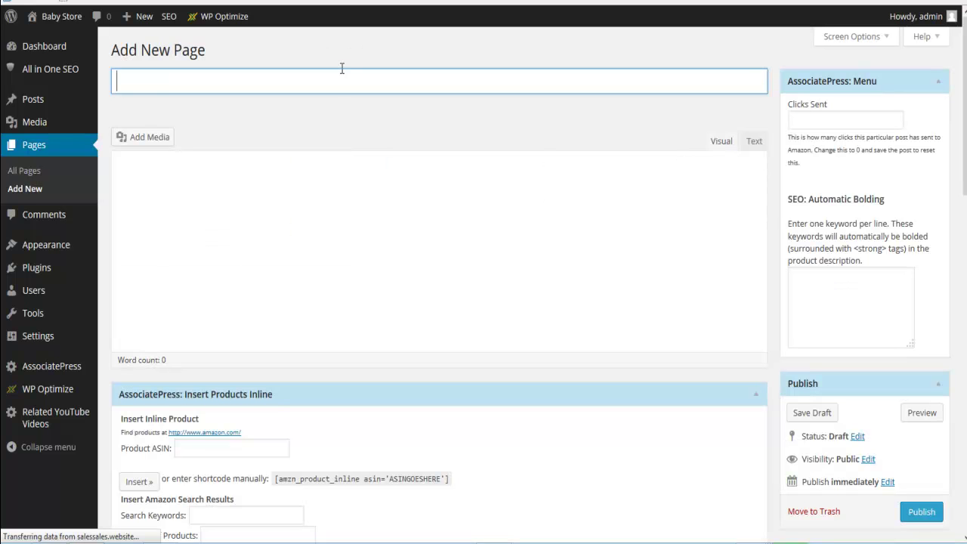
text(A)
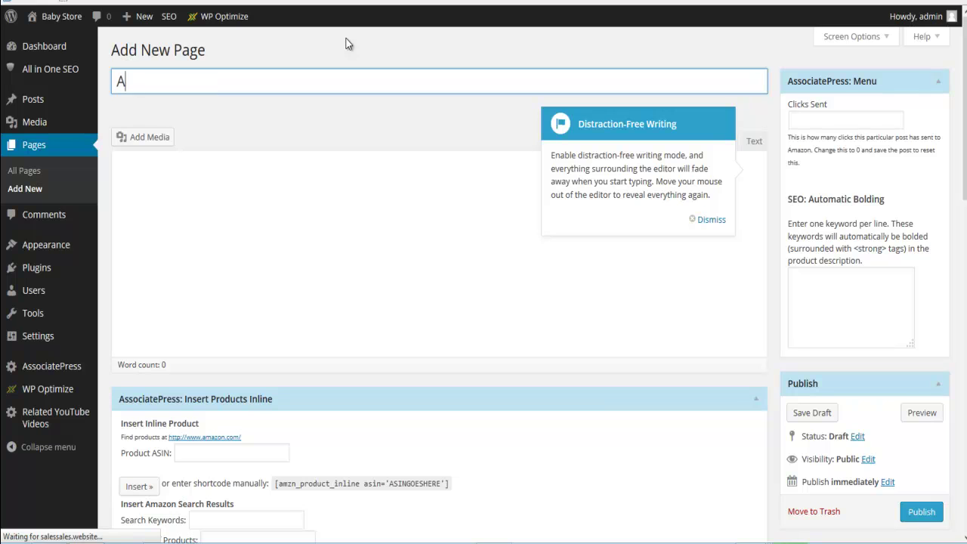
text(bout Us)
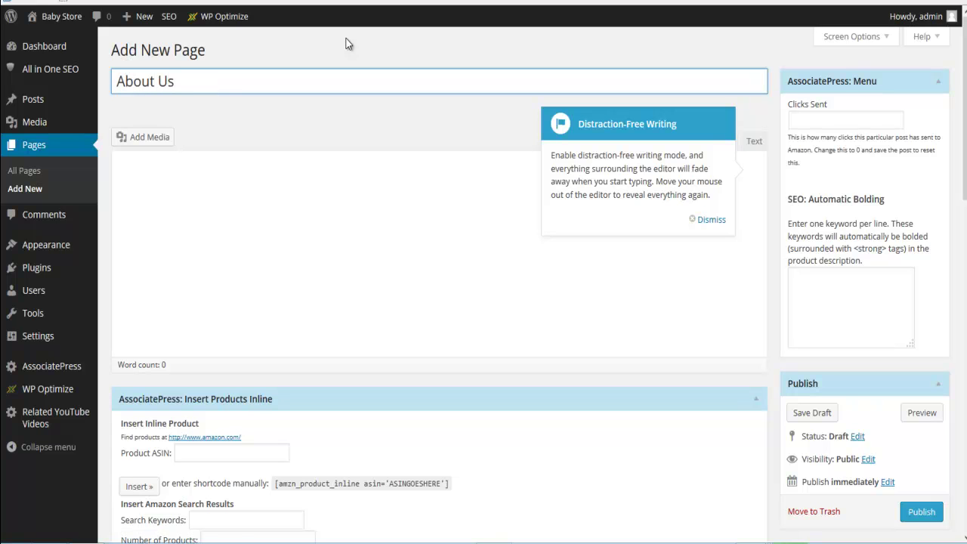
click(711, 221)
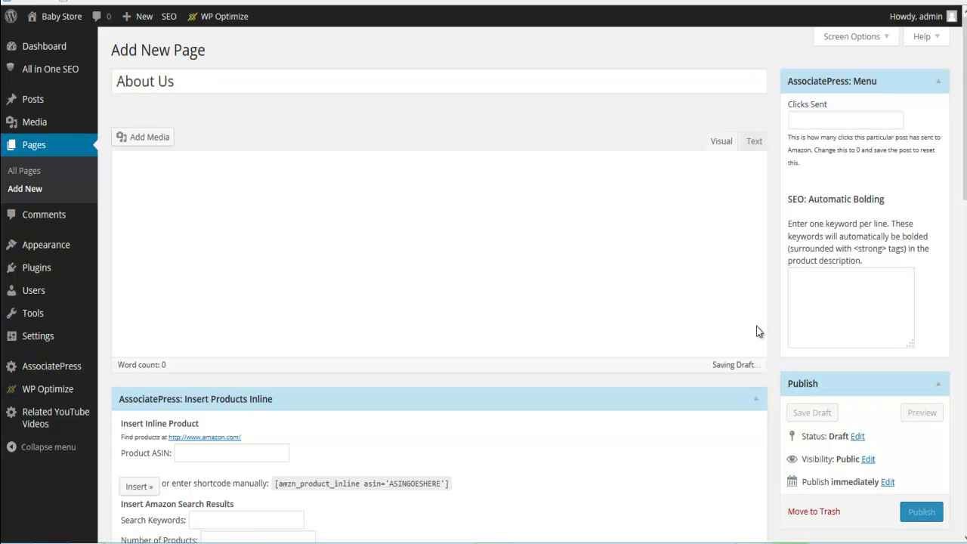
scroll(887, 367, down, 2)
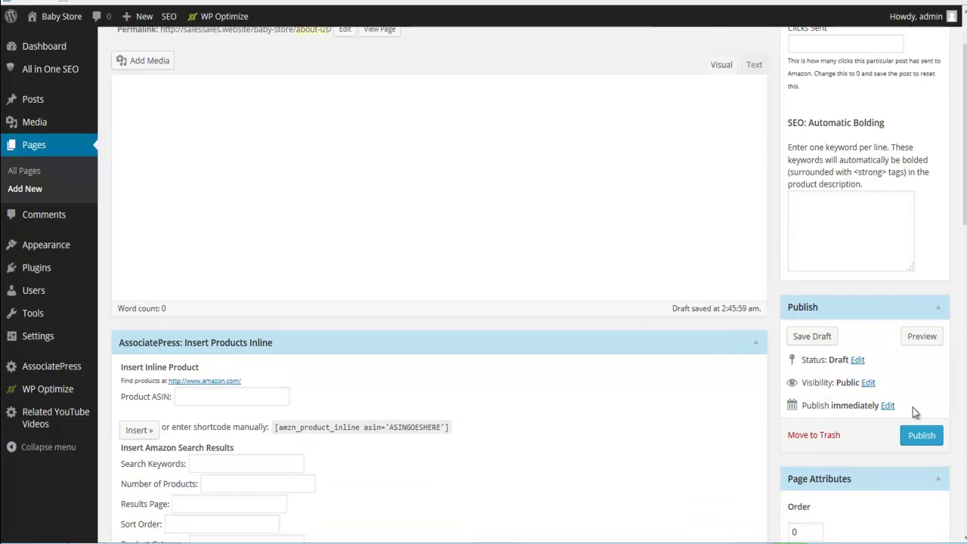
click(921, 435)
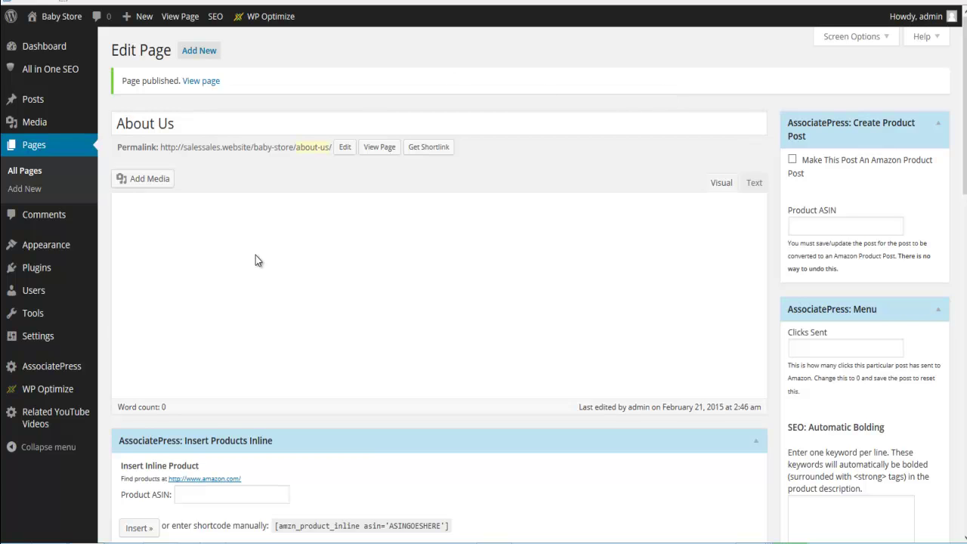
- Upload the plugin file uploadthis-instalegal-v102.zip to the Baby Store site, install it and activate it
mouse_move(40, 273)
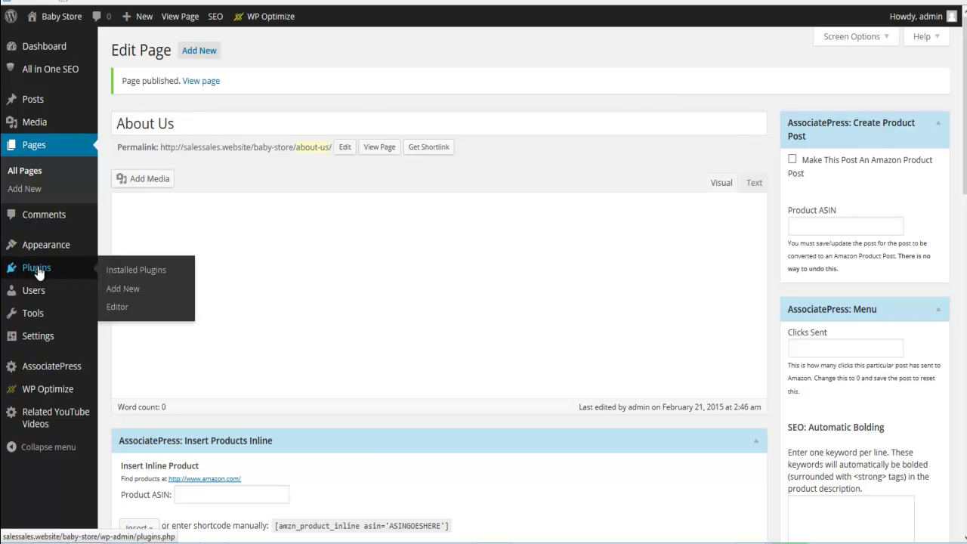
click(127, 291)
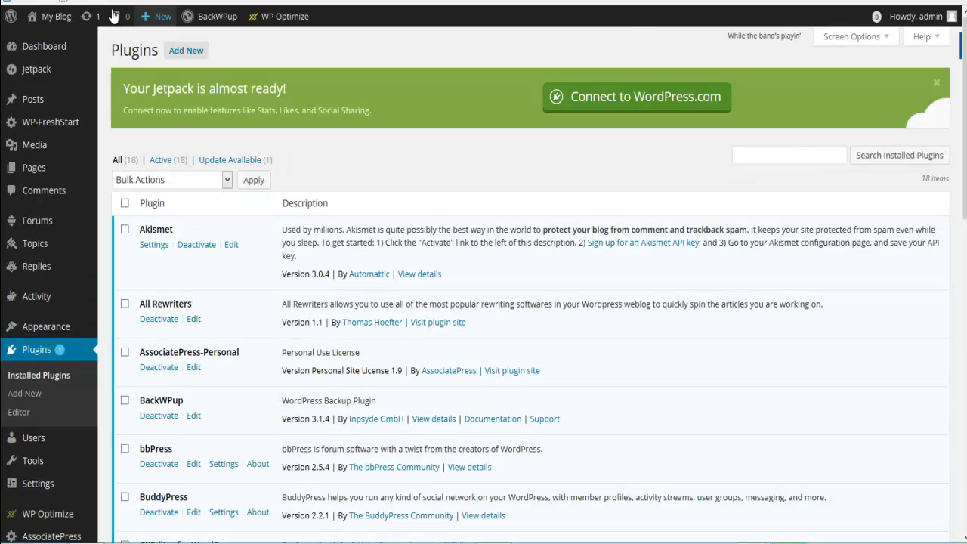
right_click(72, 21)
click(110, 33)
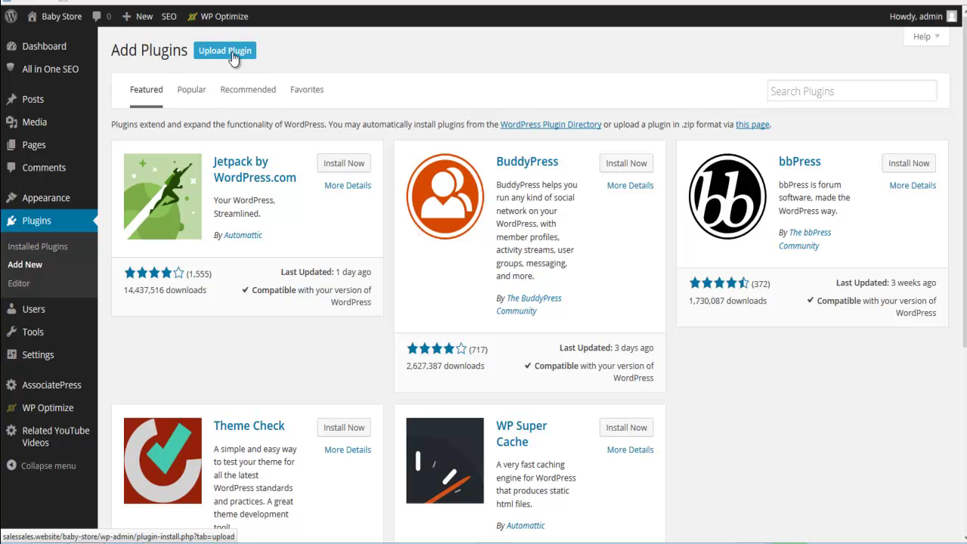
click(231, 52)
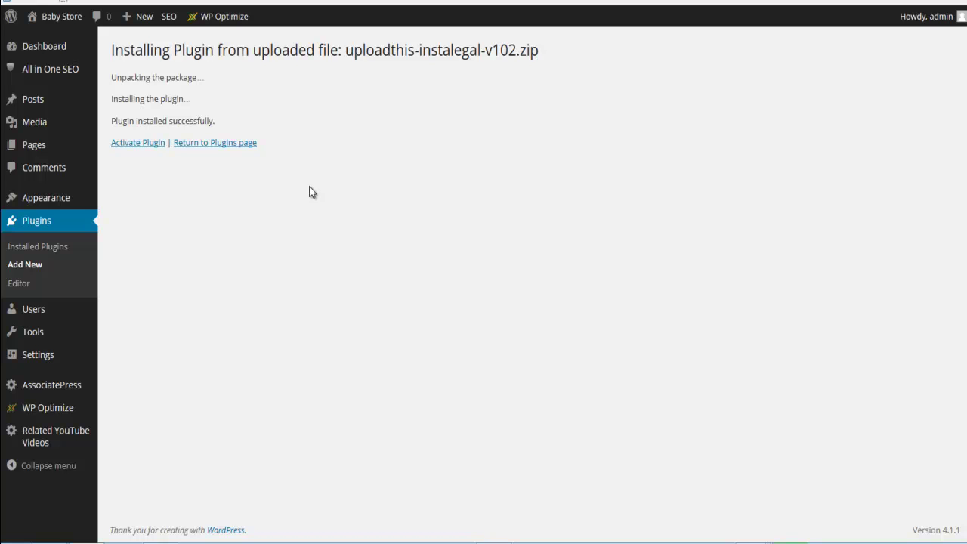
click(145, 143)
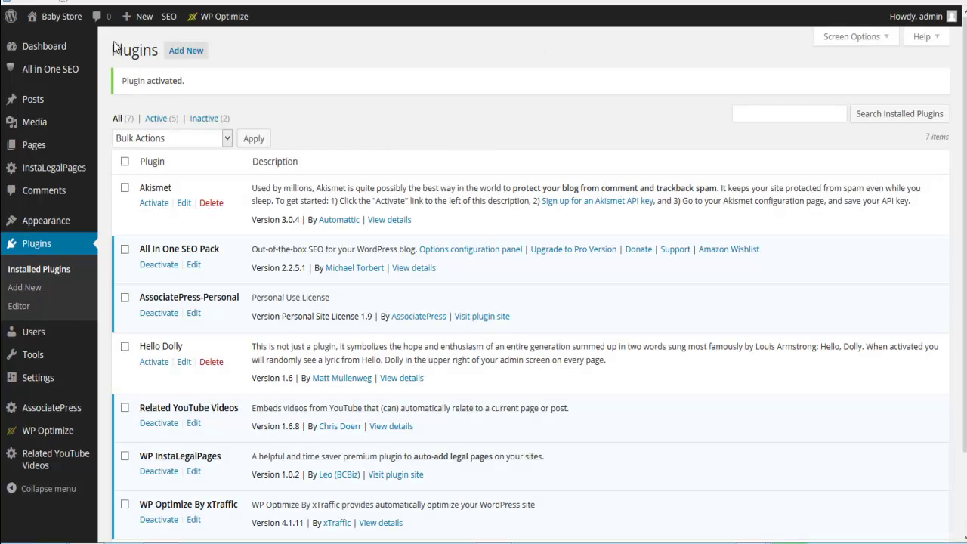
- Search the WordPress plugin directory for "exclude pages from menu"
click(186, 51)
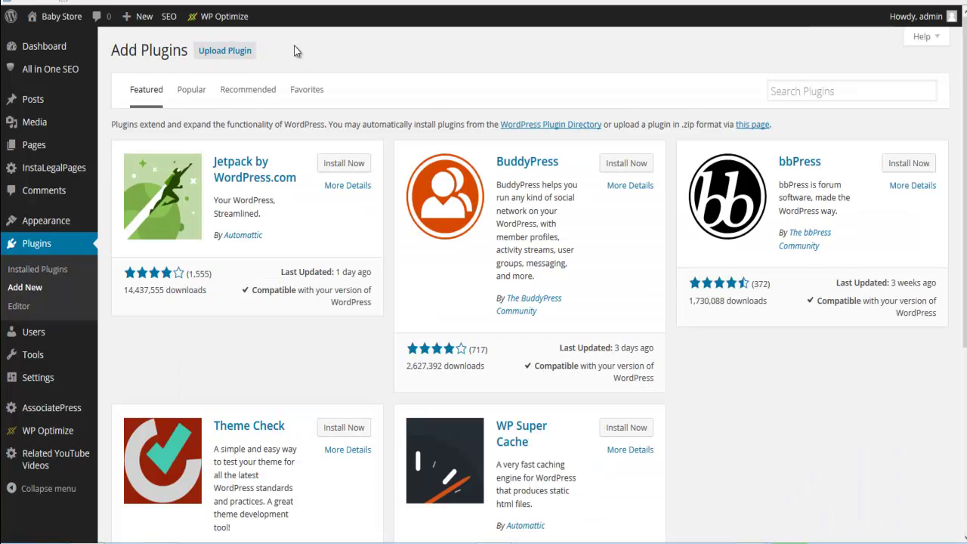
click(772, 97)
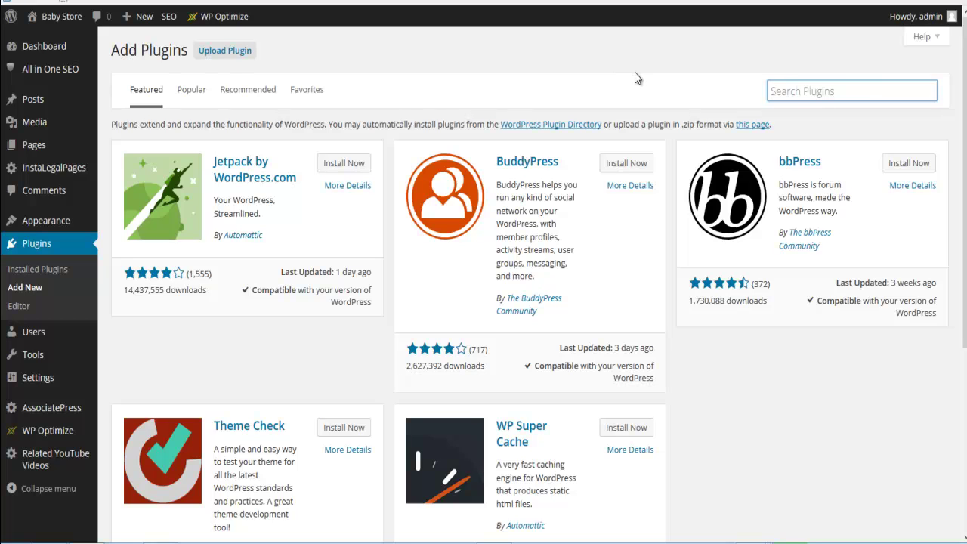
text(ex)
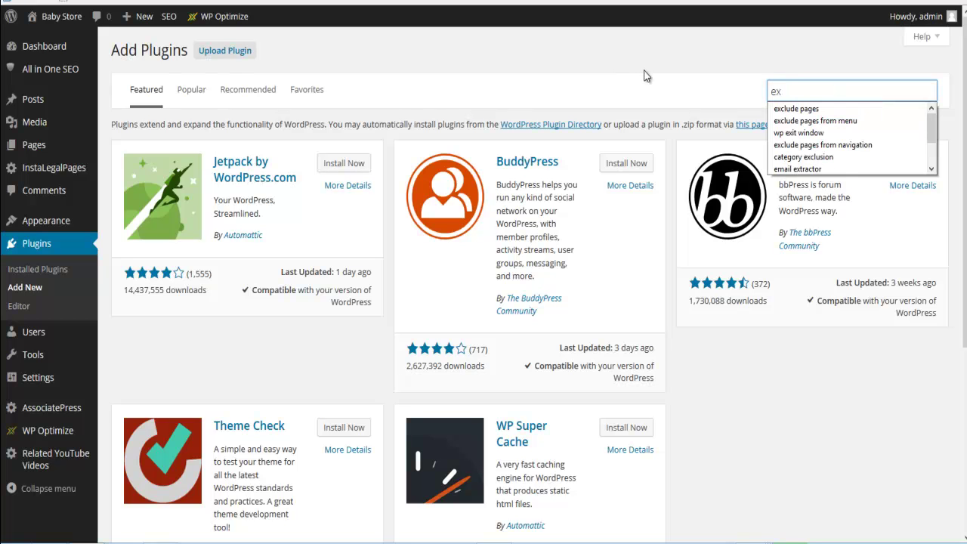
click(804, 121)
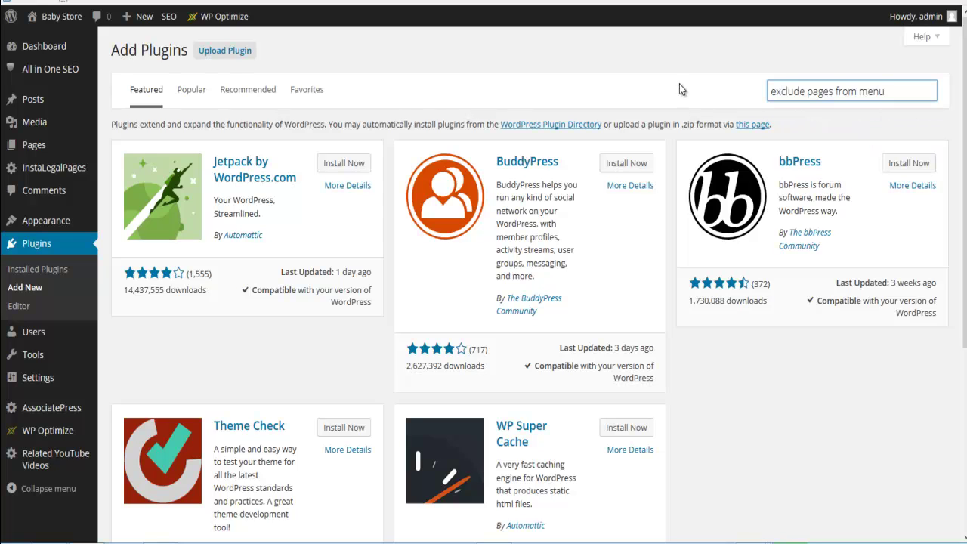
key(Return)
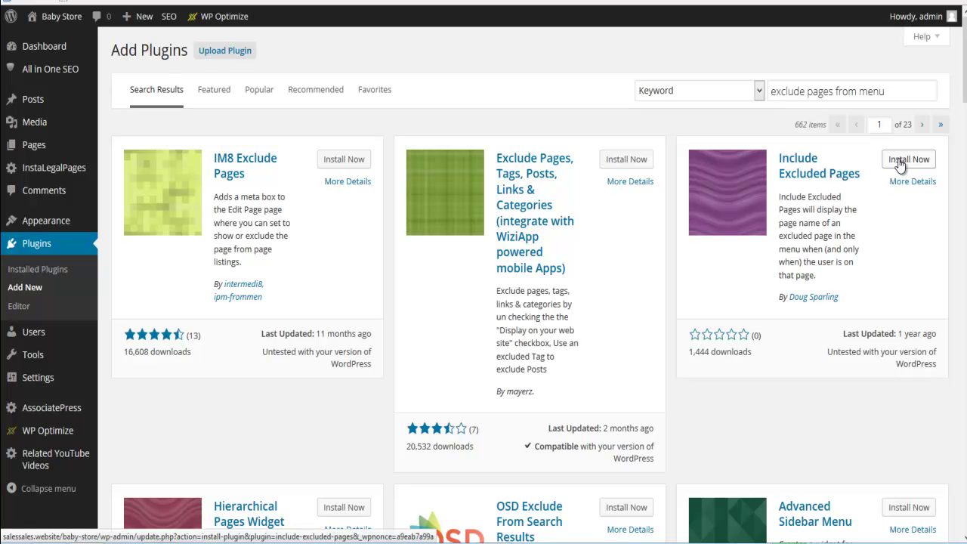
- Search the plugin directory for "exclude pages from navigation", and install and activate the Include Excluded Pages plugin
double_click(860, 93)
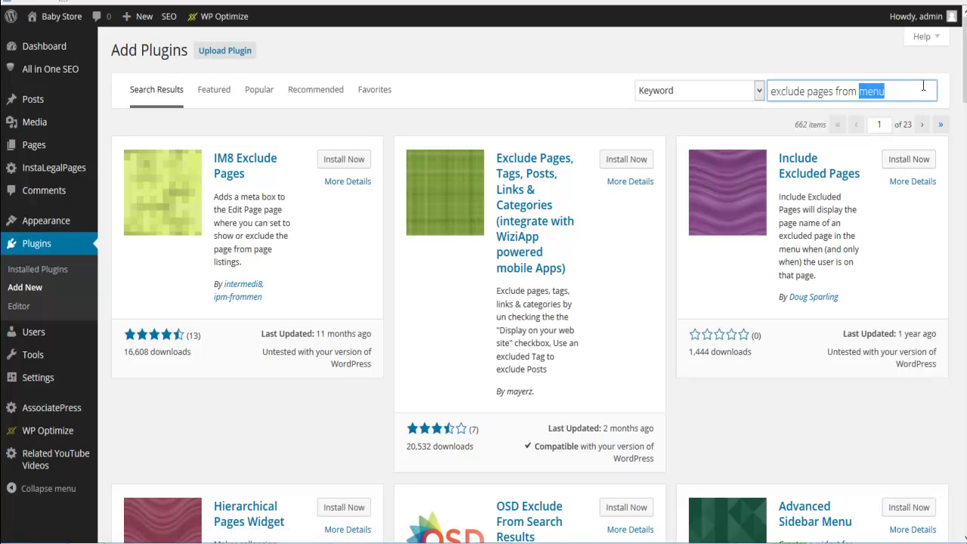
text(nav)
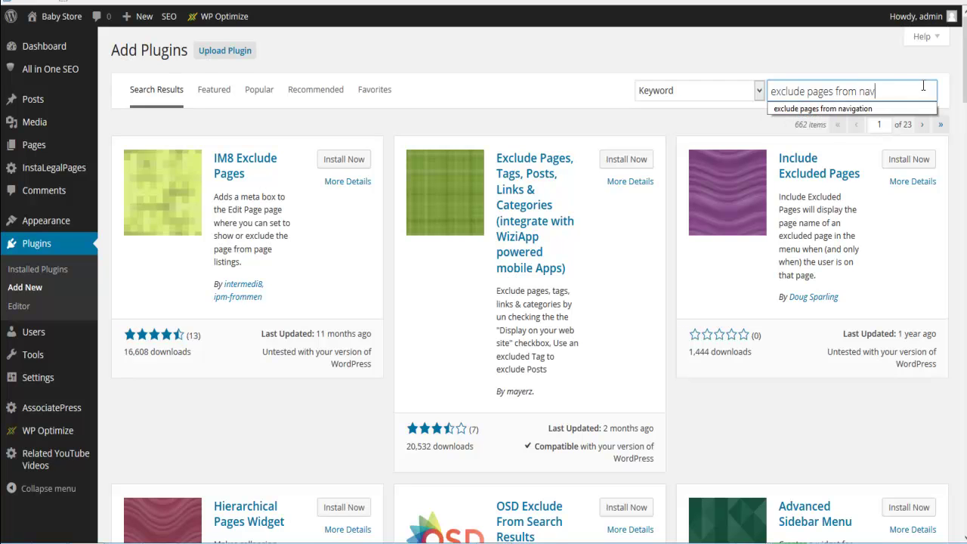
click(861, 107)
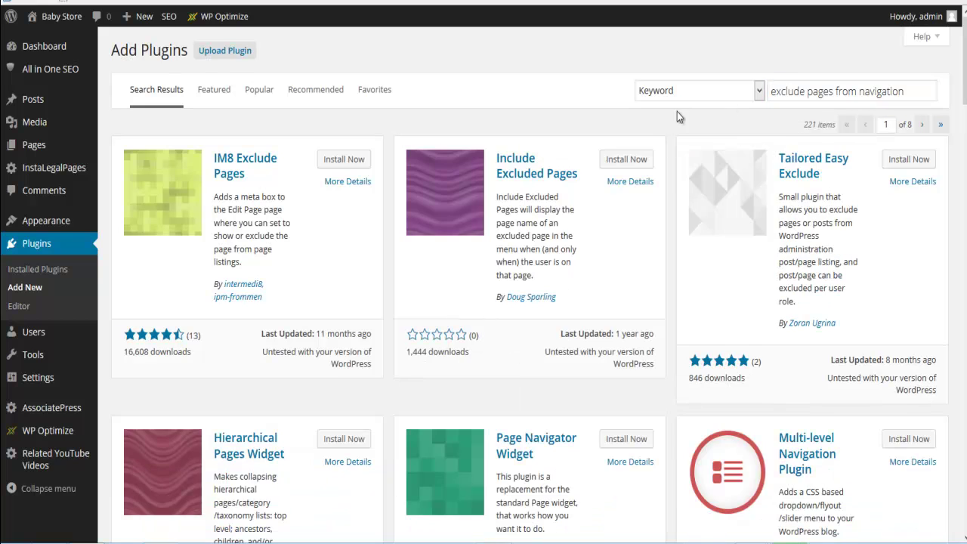
click(618, 161)
click(479, 227)
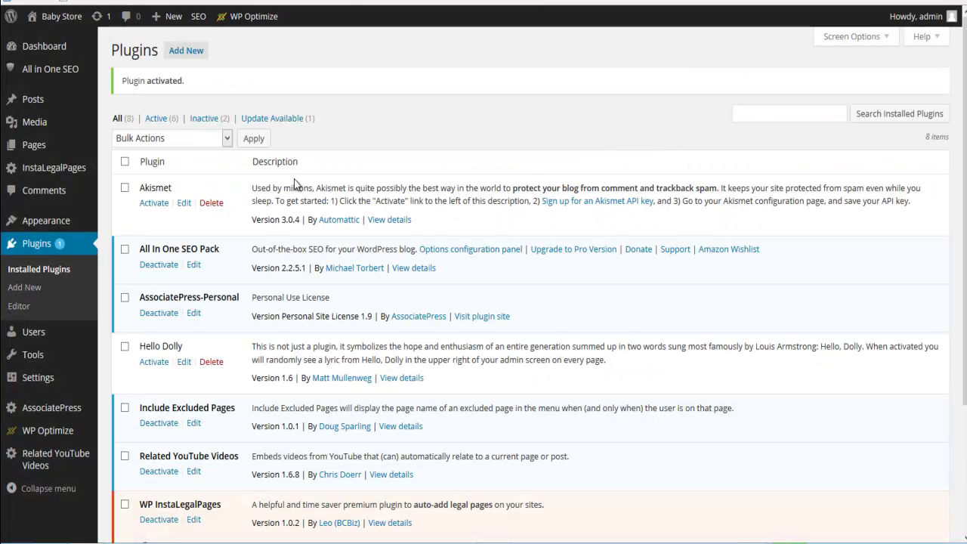
- In the InstaLegalPages settings, enable automatic footer display for both the legal pages and the Amazon disclaimer text, and save the changes
click(60, 175)
click(248, 176)
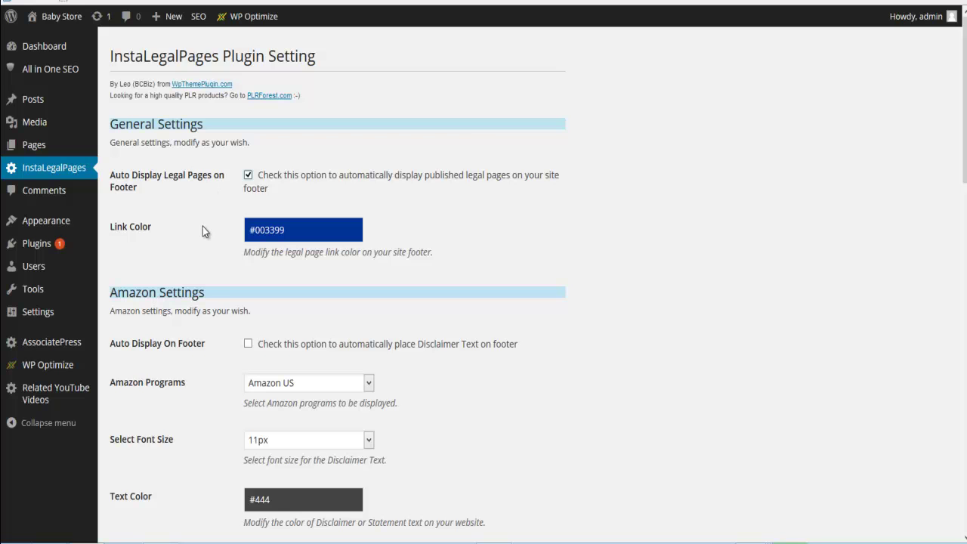
scroll(201, 229, down, 4)
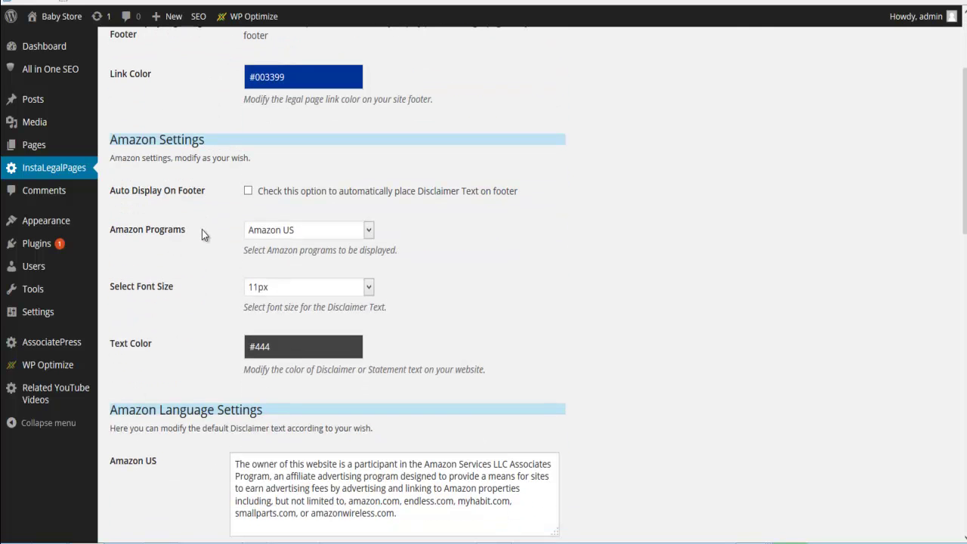
click(249, 190)
scroll(192, 251, down, 2)
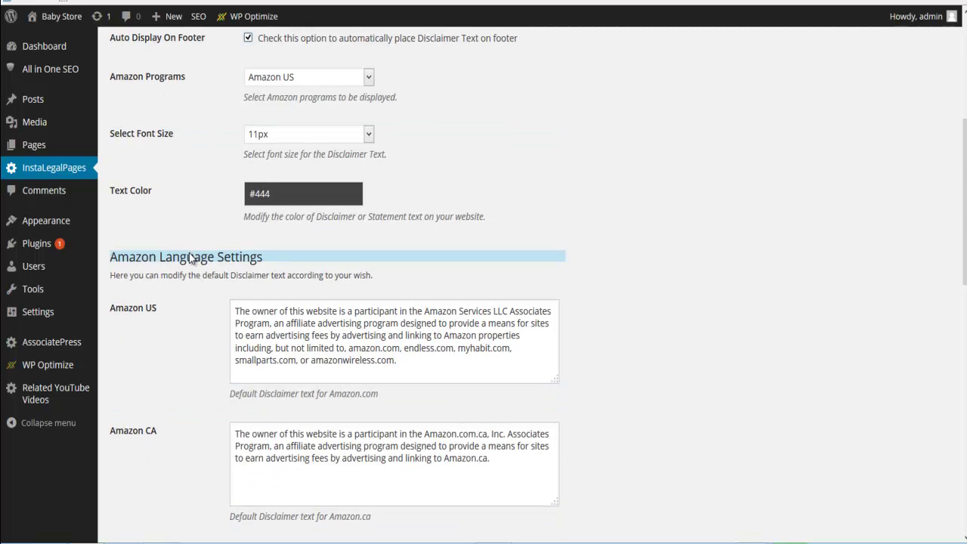
scroll(185, 268, down, 4)
scroll(178, 273, up, 5)
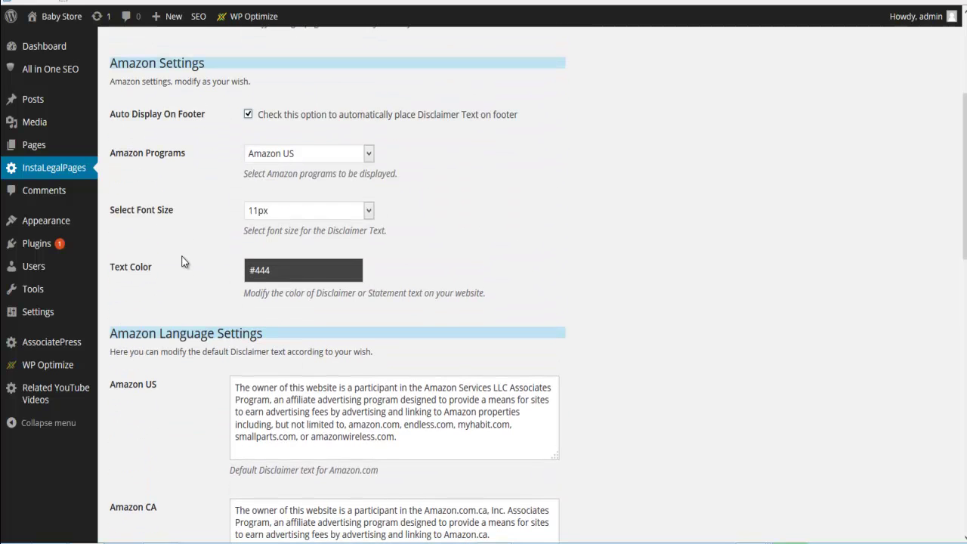
scroll(189, 325, down, 10)
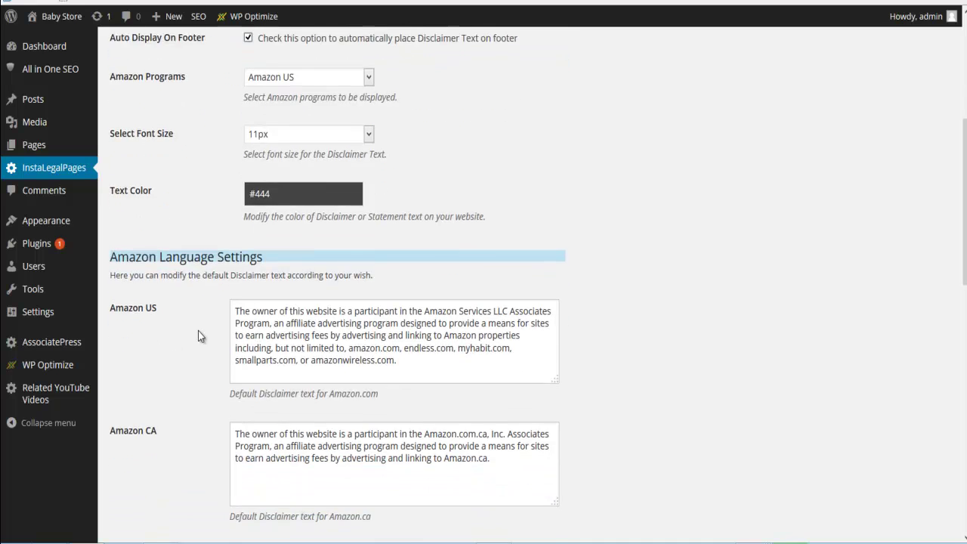
scroll(192, 331, down, 1)
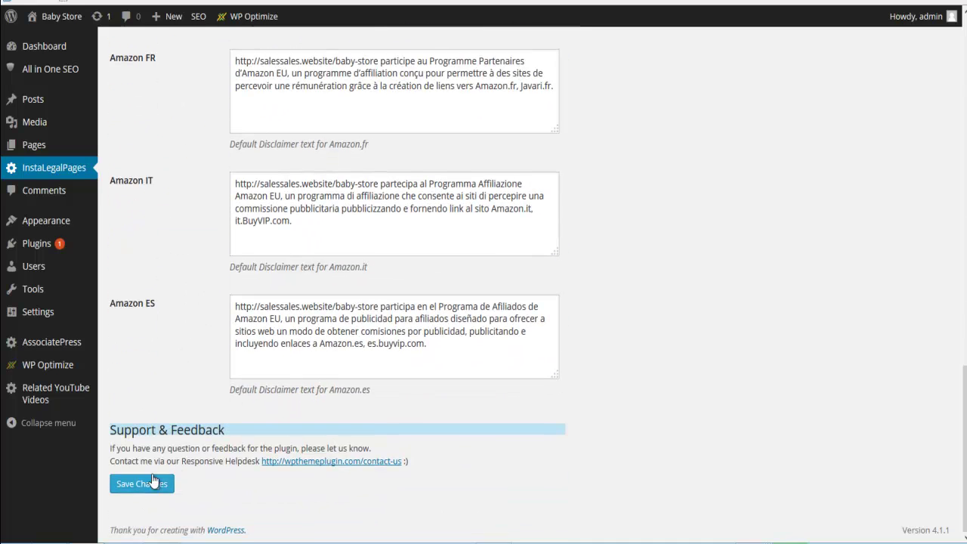
click(136, 484)
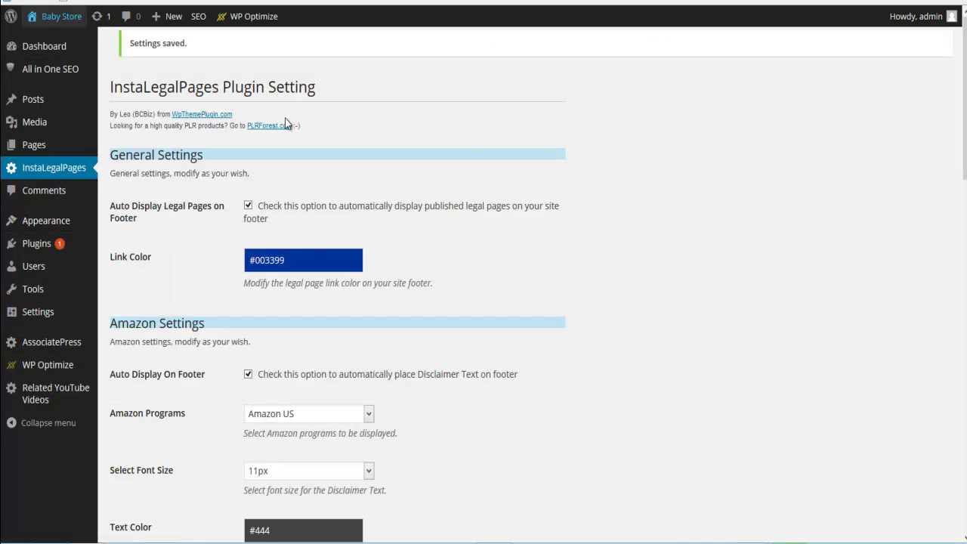
- Open the Affiliate Disclosure page for editing, and install the Exclude Pages plugin found with the plugin search "exclude pages"
click(43, 150)
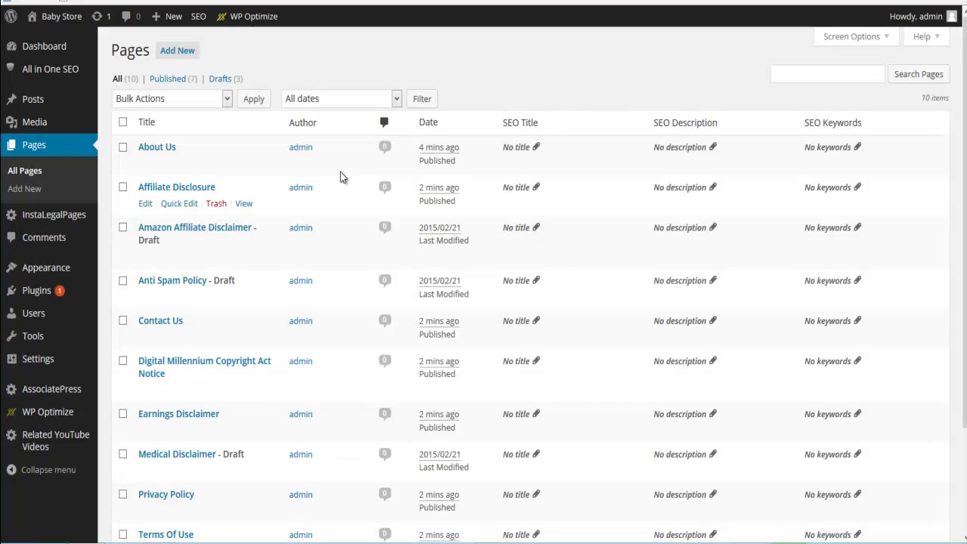
click(167, 188)
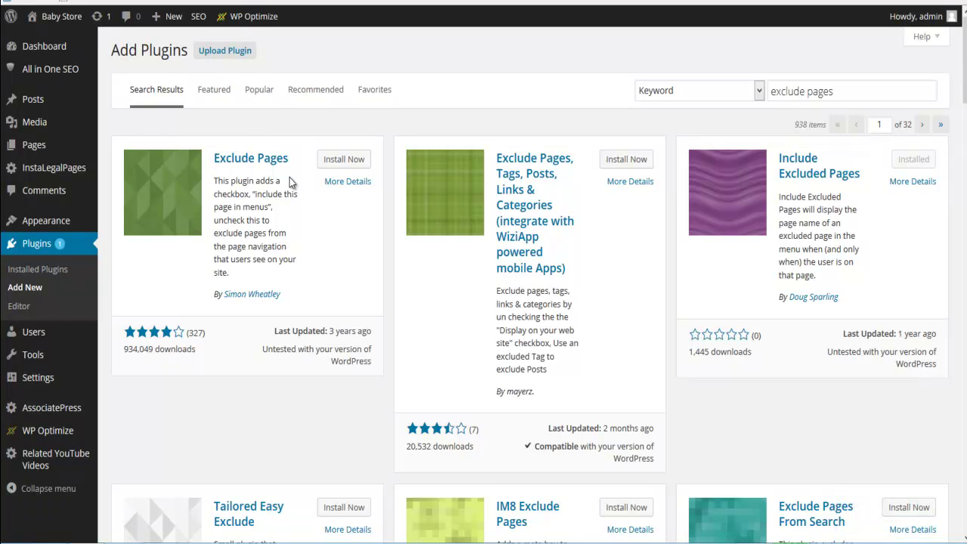
click(340, 159)
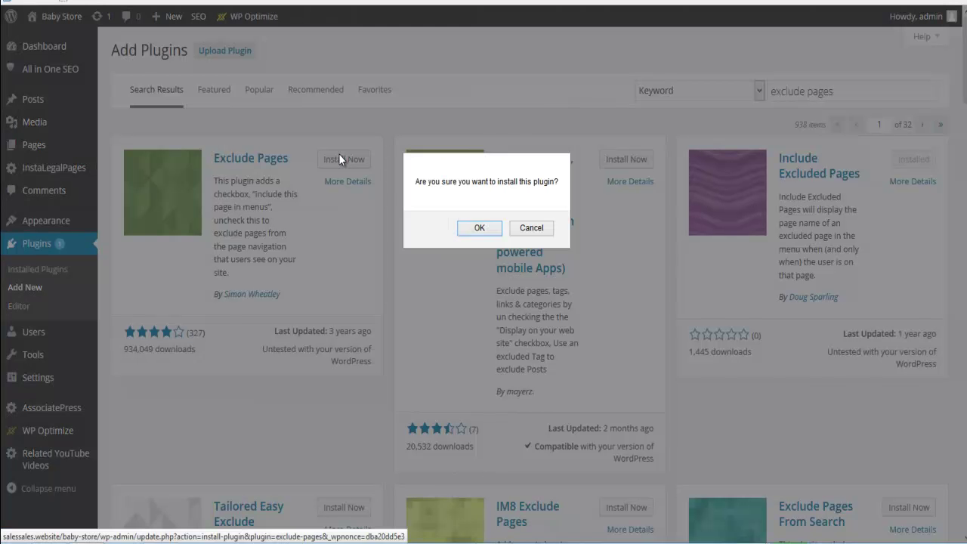
click(483, 230)
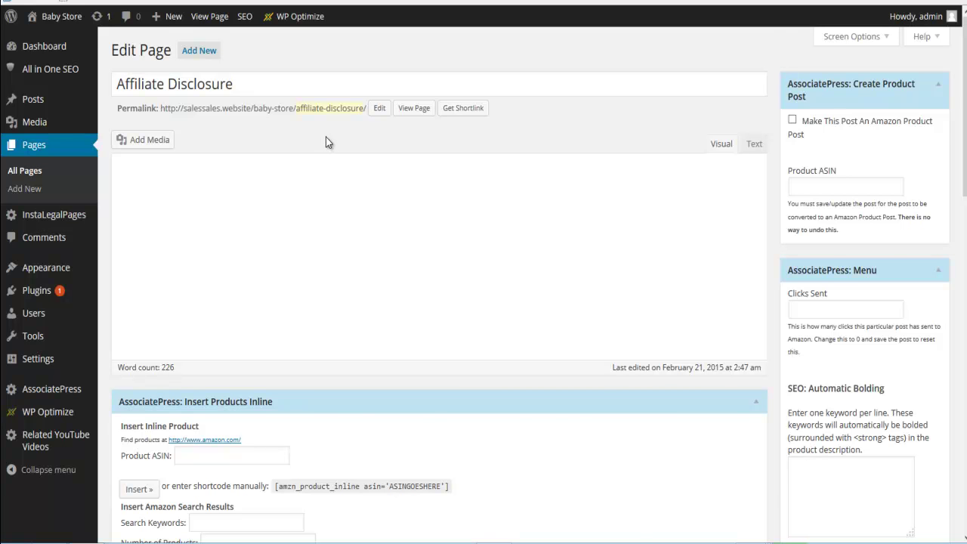
- Exclude the Affiliate Disclosure page from lists of pages and update the page
scroll(889, 247, down, 5)
scroll(875, 285, down, 1)
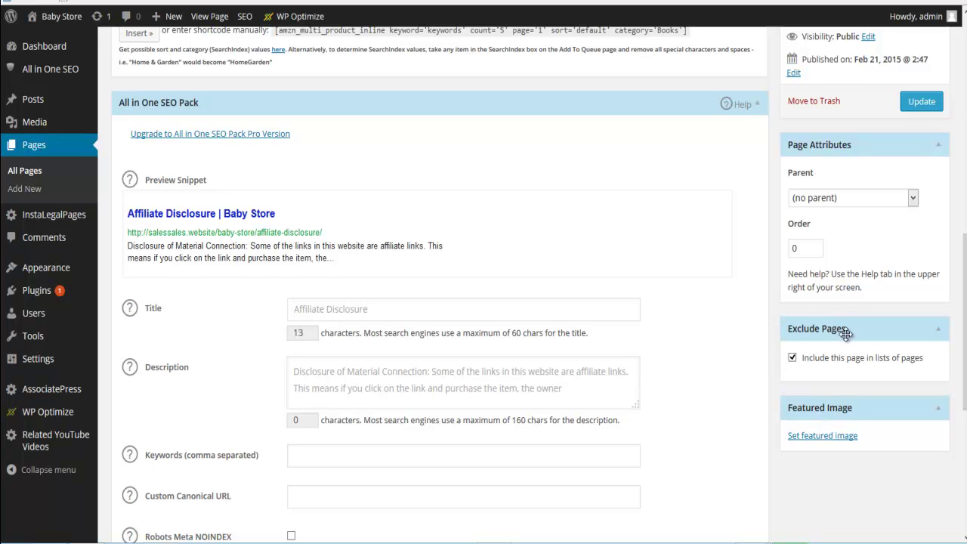
click(792, 358)
scroll(844, 355, up, 3)
click(918, 333)
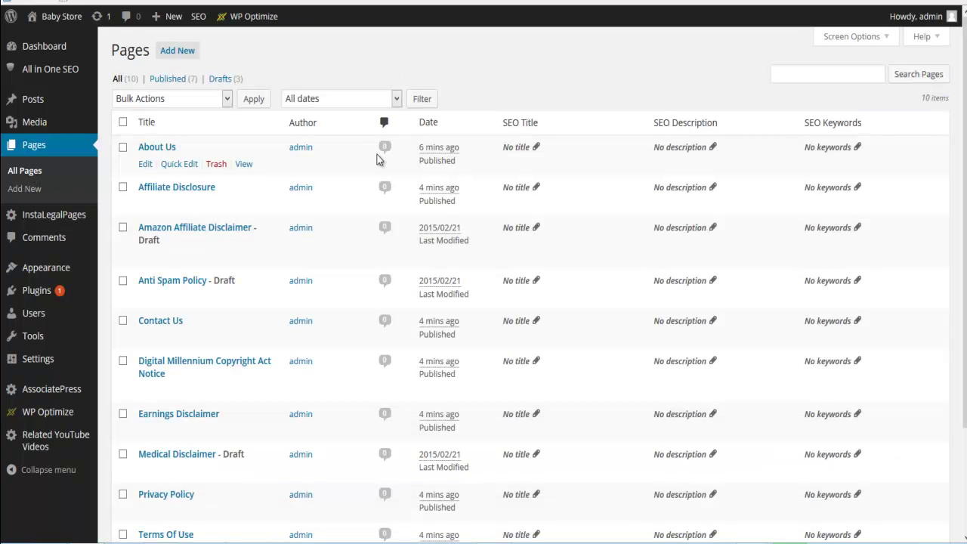
- Exclude the Amazon Affiliate Disclaimer draft from lists of pages and publish the page
scroll(204, 218, down, 1)
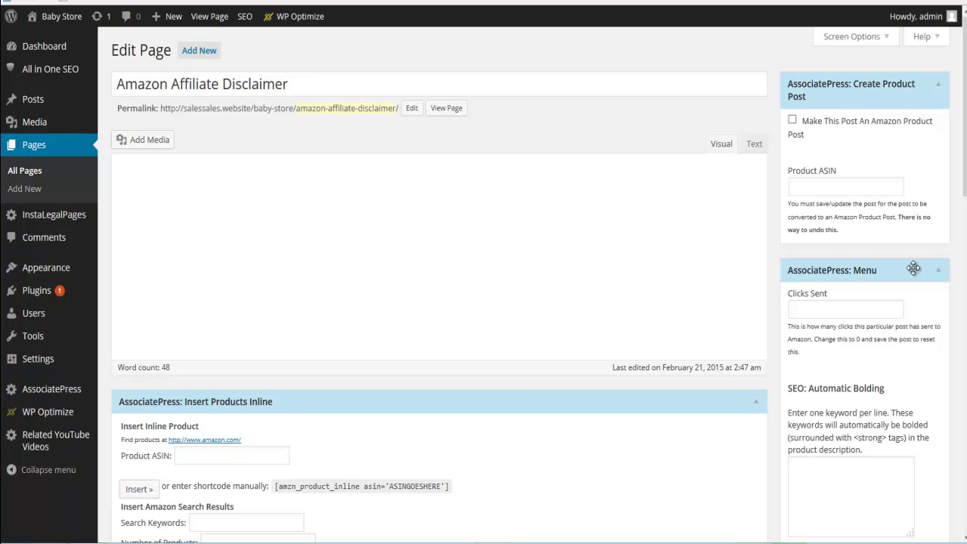
scroll(914, 268, down, 6)
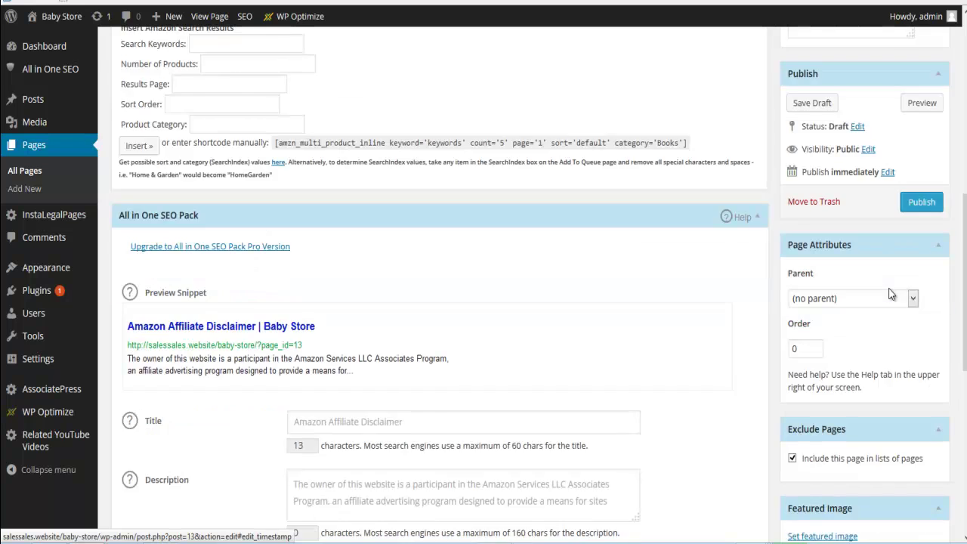
scroll(889, 291, down, 1)
click(792, 345)
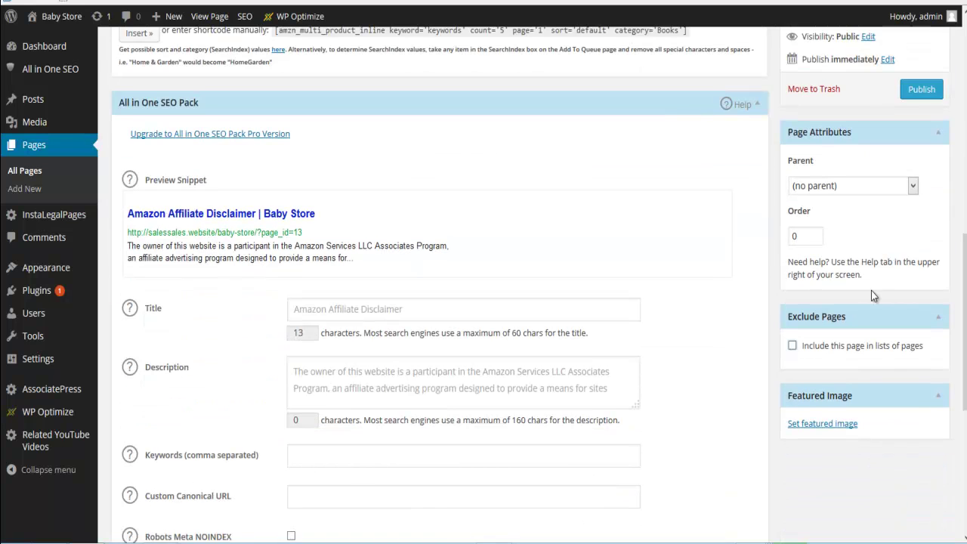
scroll(865, 300, up, 2)
click(929, 243)
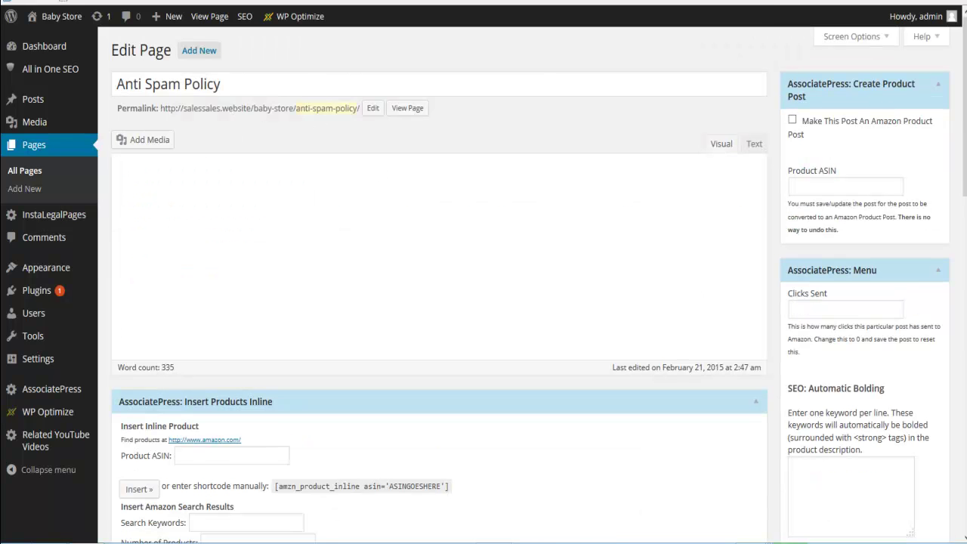
- Exclude the Anti Spam Policy draft from lists of pages and publish it
scroll(912, 281, down, 6)
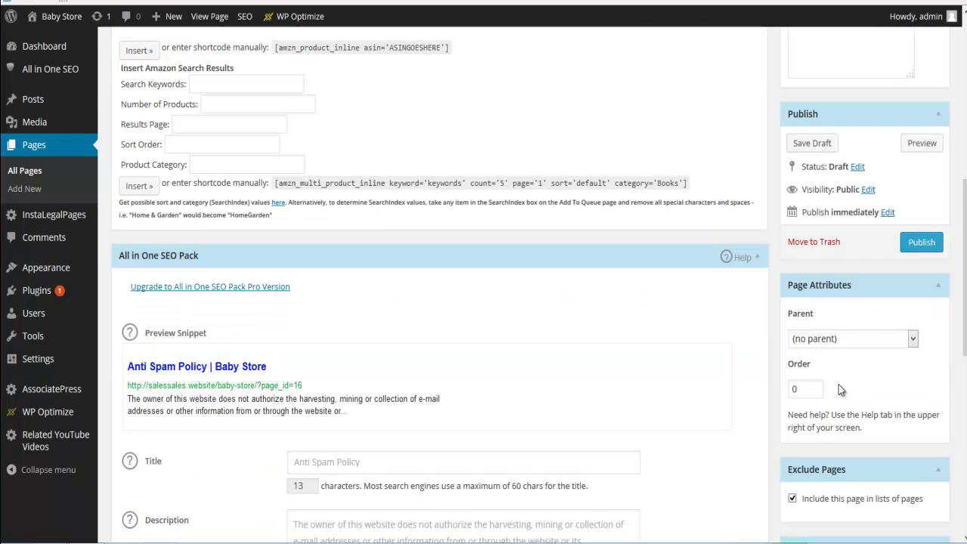
click(792, 498)
click(921, 244)
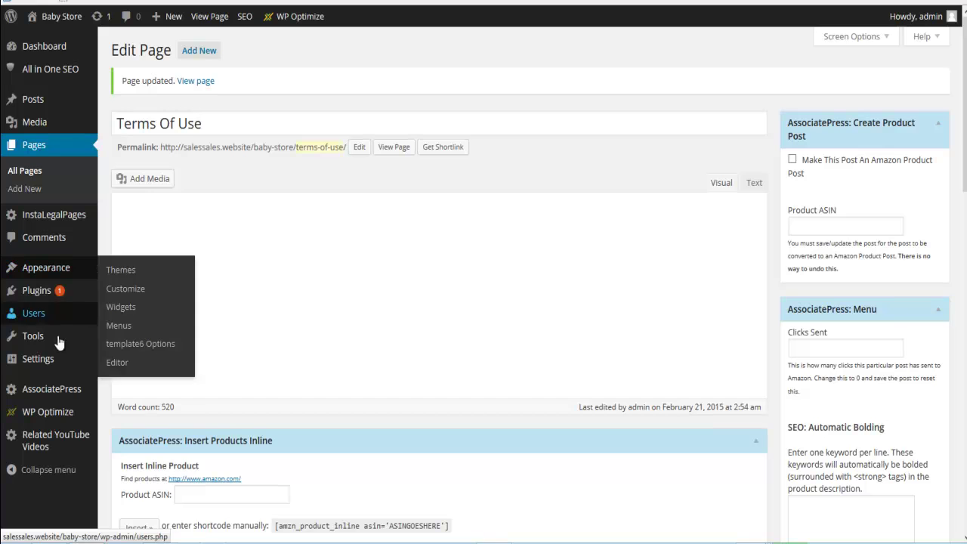
mouse_move(51, 370)
mouse_move(39, 295)
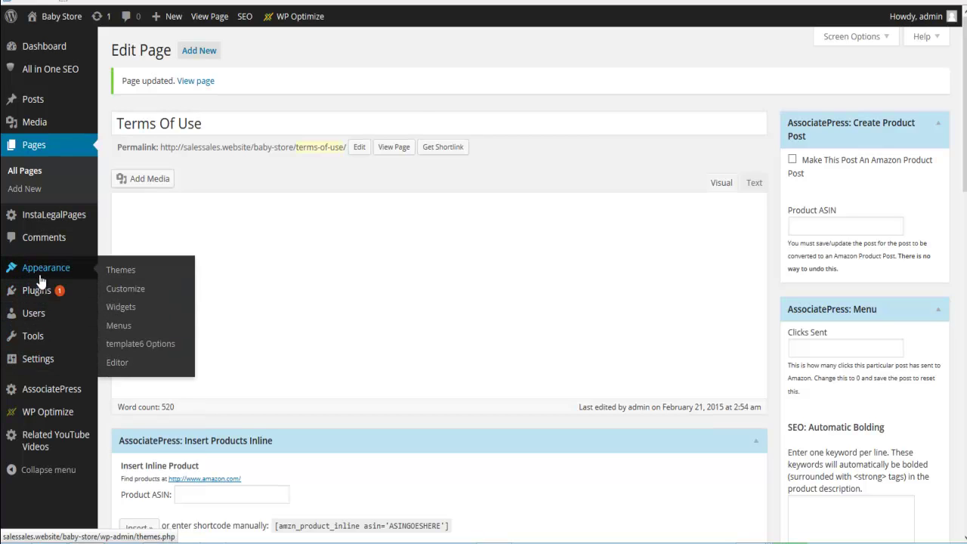